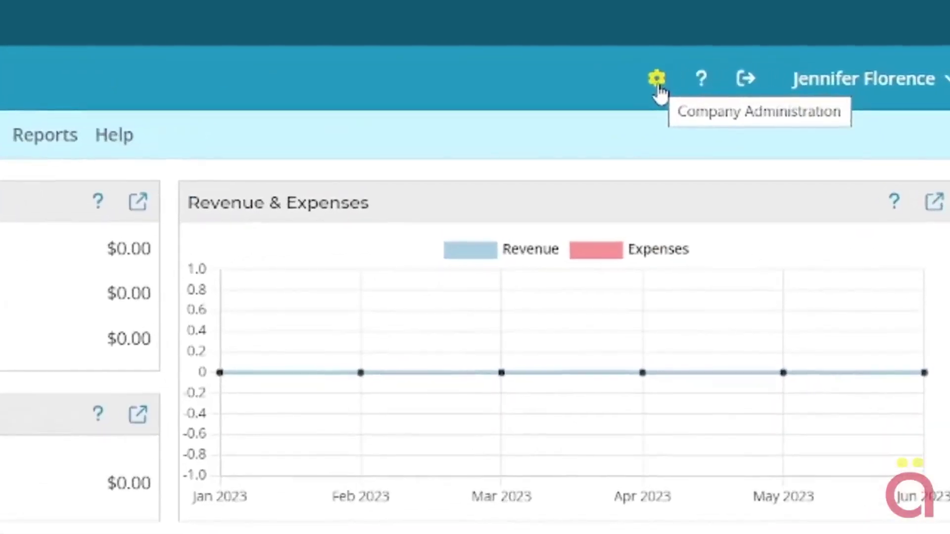
Go to Company Administration and show its Account Settings tab.
{"action": "left_click", "coordinate": [787, 82]}
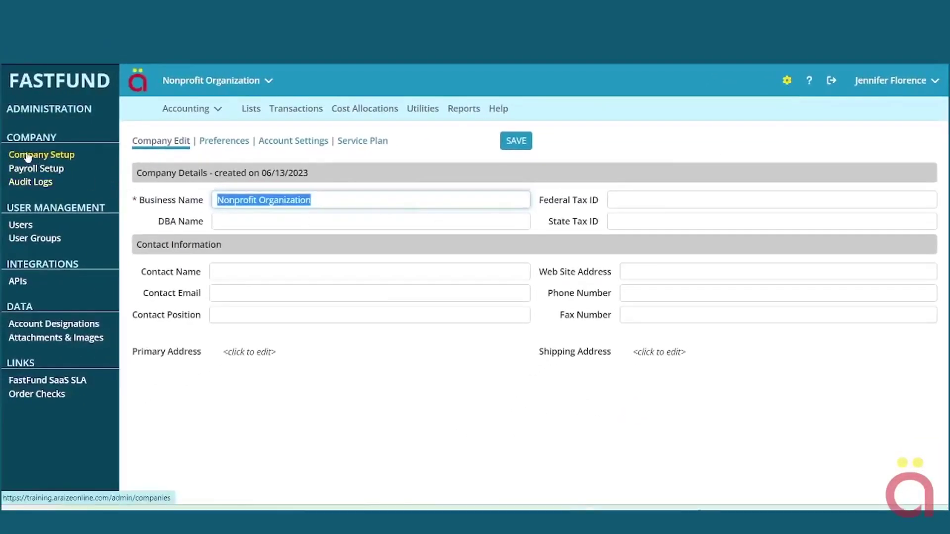
{"action": "left_click", "coordinate": [283, 143]}
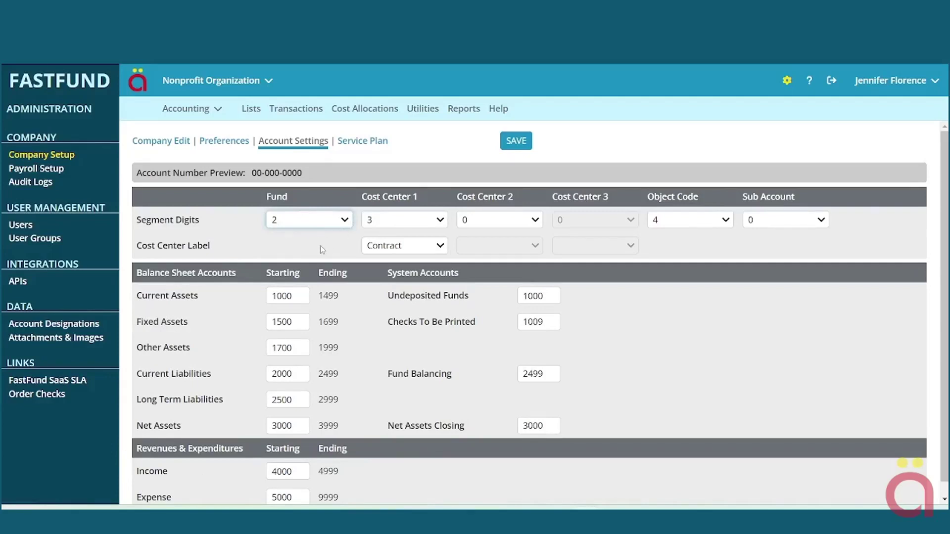
{"action": "left_click", "coordinate": [346, 221]}
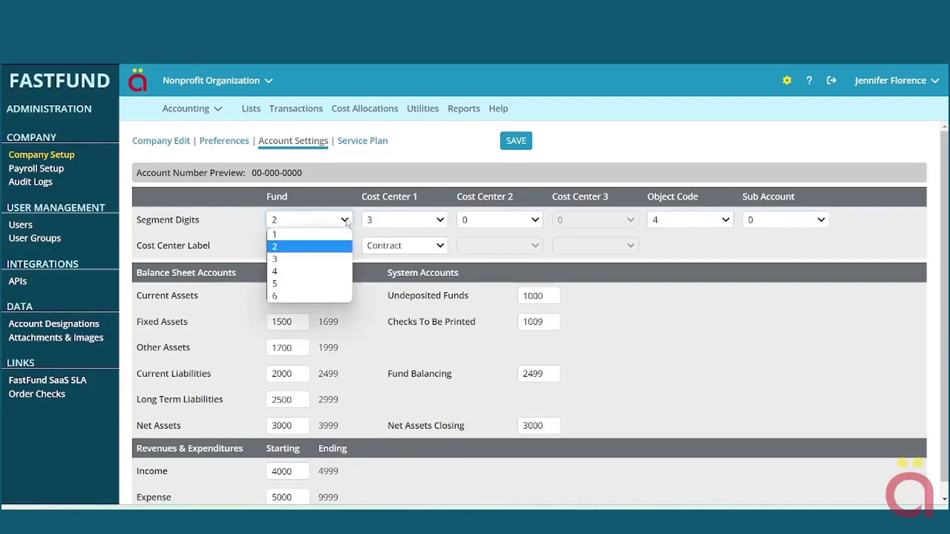
{"action": "left_click", "coordinate": [283, 235]}
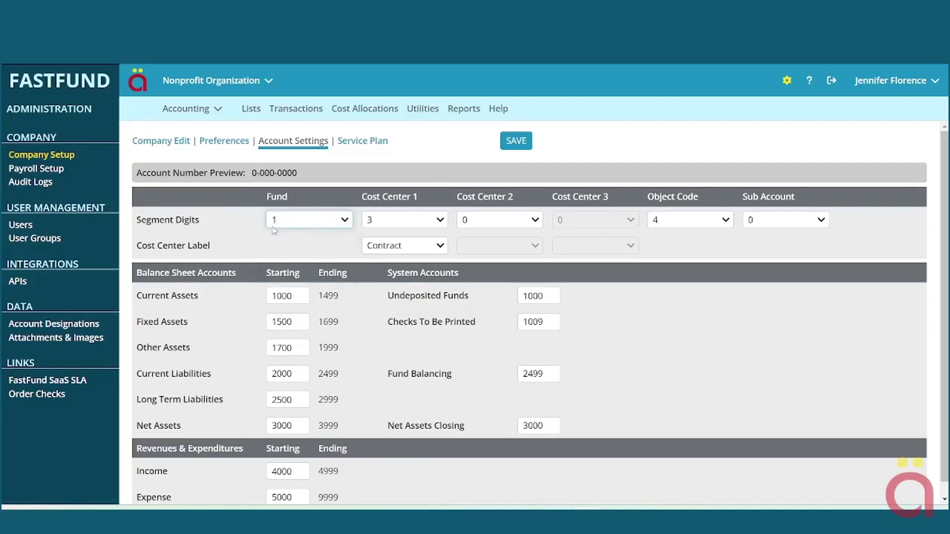
{"action": "left_click", "coordinate": [438, 225]}
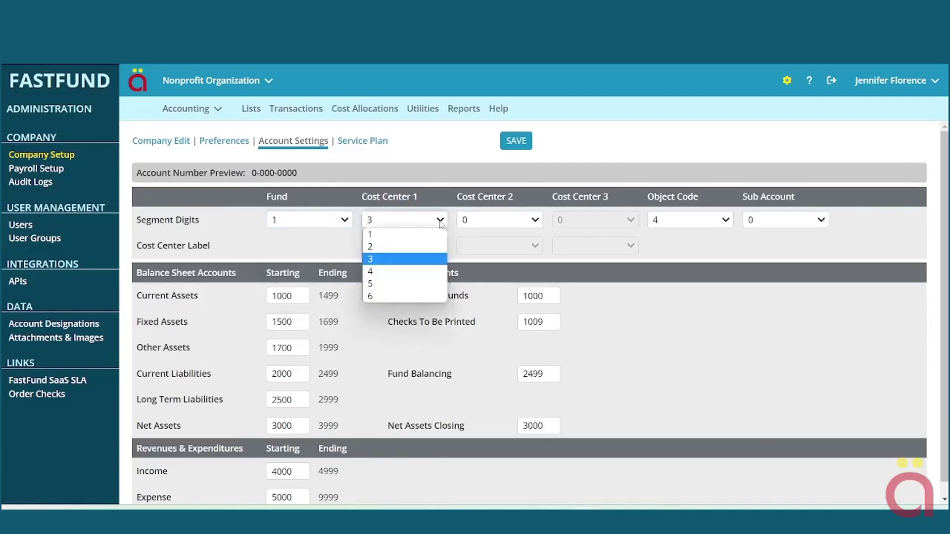
{"action": "left_click", "coordinate": [391, 249]}
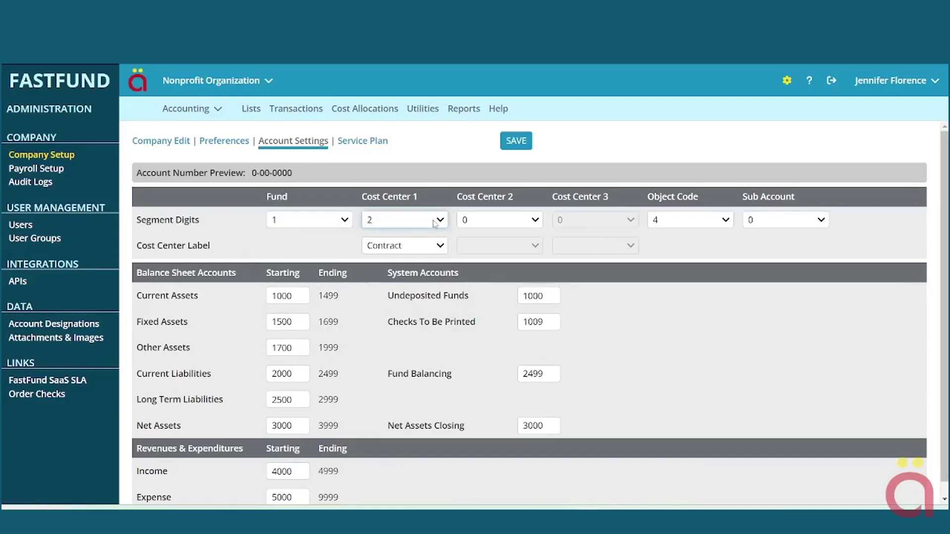
{"action": "left_click", "coordinate": [442, 226]}
{"action": "left_click", "coordinate": [391, 260]}
{"action": "left_click", "coordinate": [345, 221]}
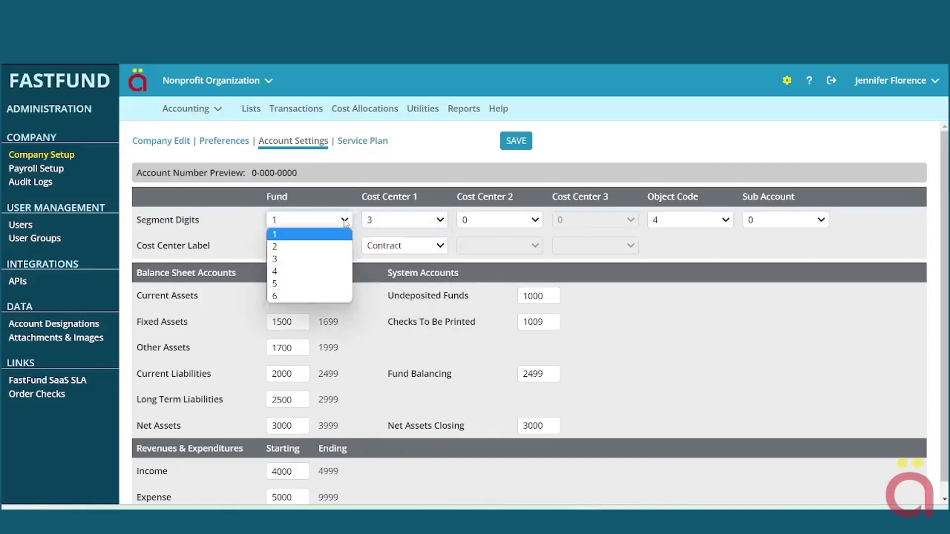
{"action": "left_click", "coordinate": [286, 247]}
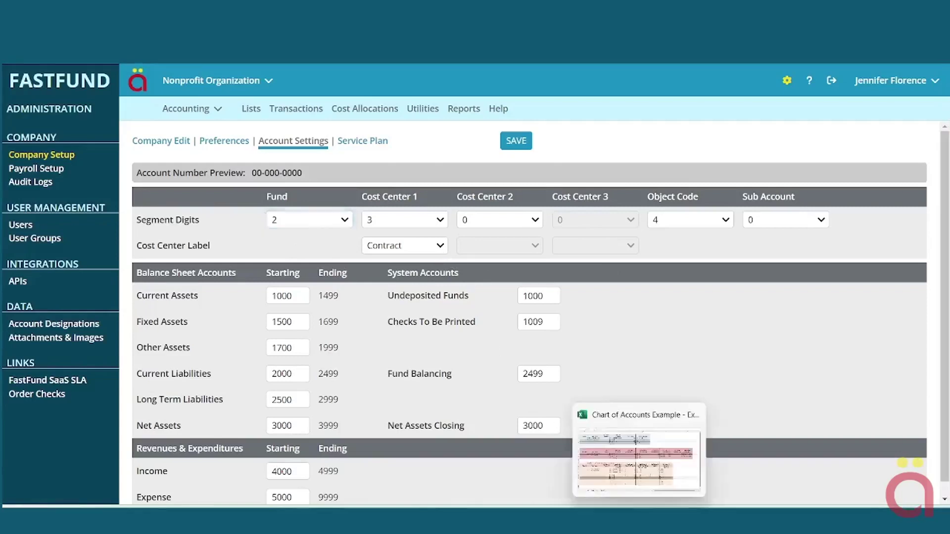
Bring up the COA sheet and highlight the Cost Center 1 Program numbers through Fund Raising.
{"action": "left_click", "coordinate": [638, 453]}
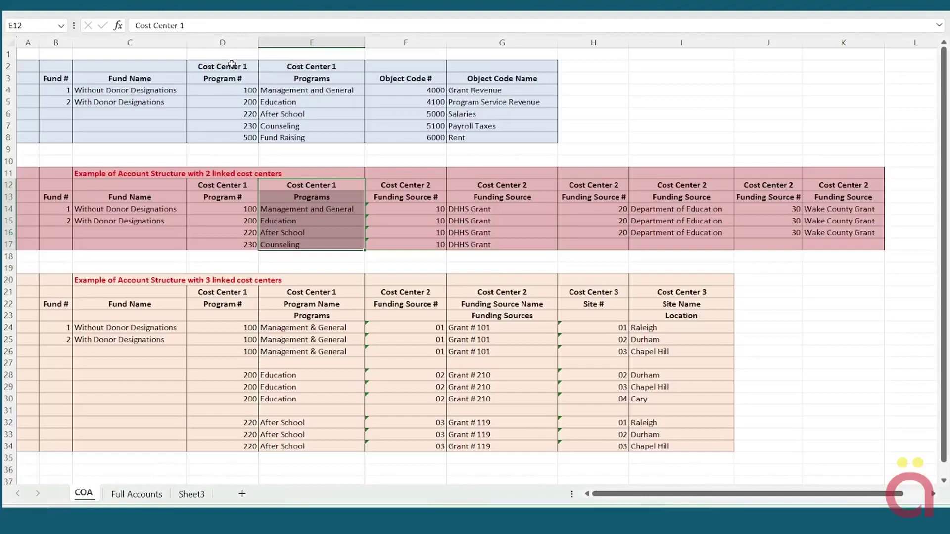
{"action": "left_click_drag", "start_coordinate": [231, 66], "coordinate": [233, 127]}
{"action": "left_click_drag", "start_coordinate": [243, 225], "coordinate": [244, 244]}
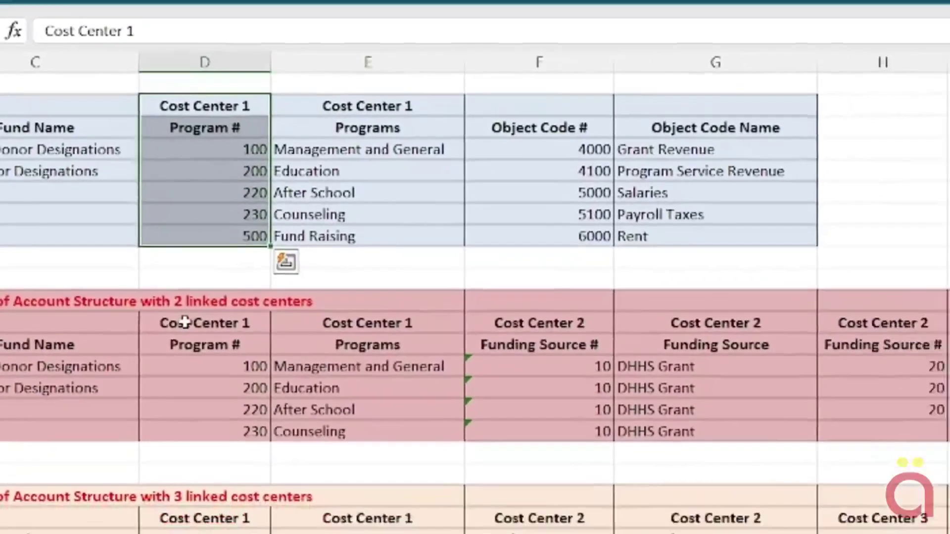
Highlight the program and funding source columns of the two-linked-cost-center example.
{"action": "left_click", "coordinate": [230, 334]}
{"action": "left_click_drag", "start_coordinate": [177, 285], "coordinate": [583, 382]}
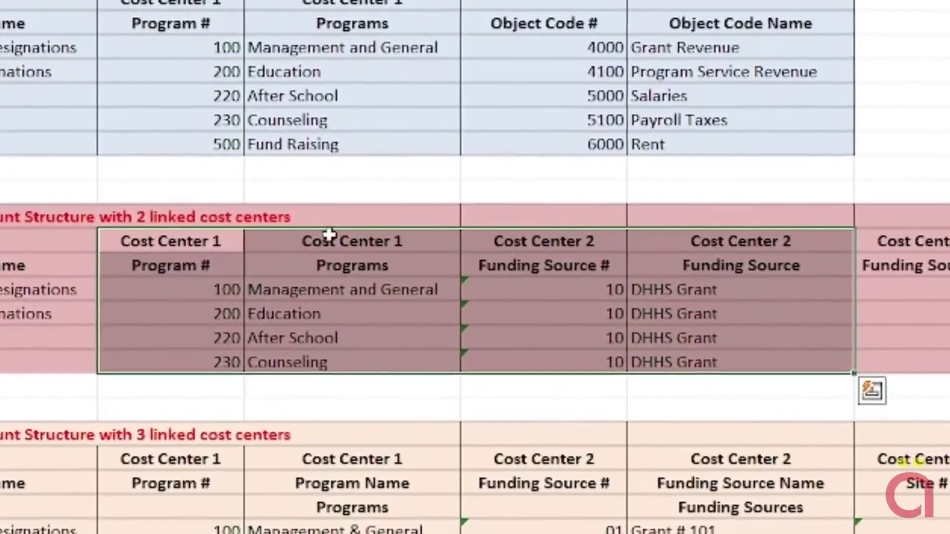
{"action": "left_click_drag", "start_coordinate": [286, 288], "coordinate": [287, 324]}
{"action": "left_click_drag", "start_coordinate": [329, 290], "coordinate": [324, 361]}
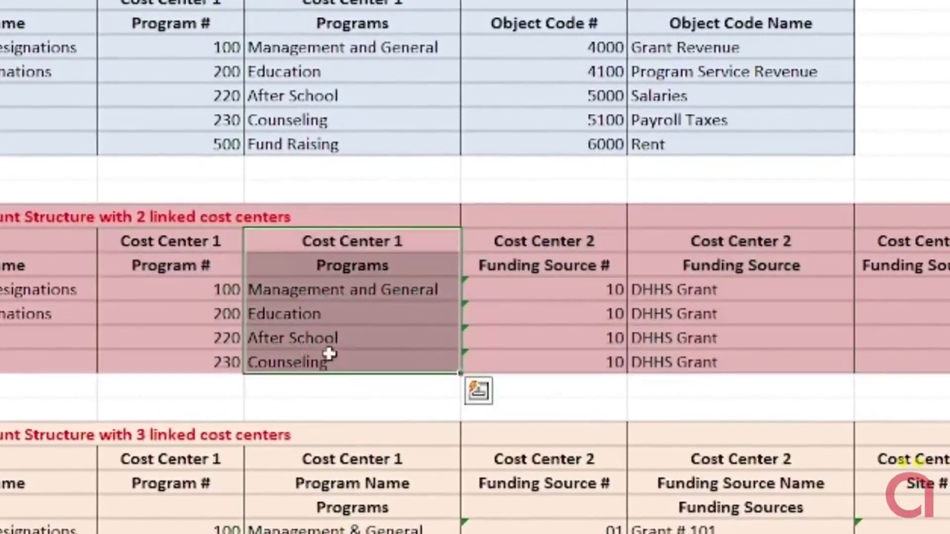
{"action": "left_click_drag", "start_coordinate": [521, 294], "coordinate": [782, 230]}
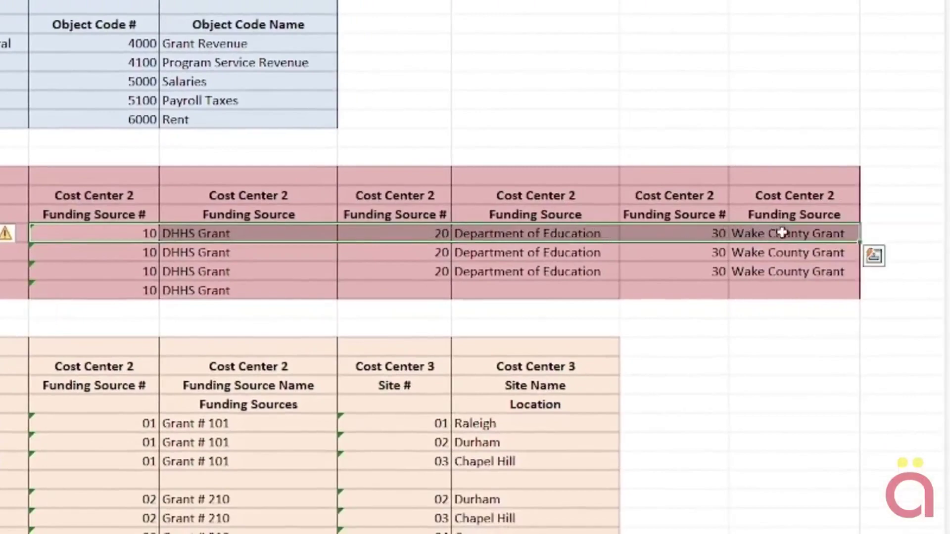
Highlight the three-cost-center example's headers, Program Name and cost center columns, then clear.
{"action": "left_click_drag", "start_coordinate": [43, 269], "coordinate": [814, 232]}
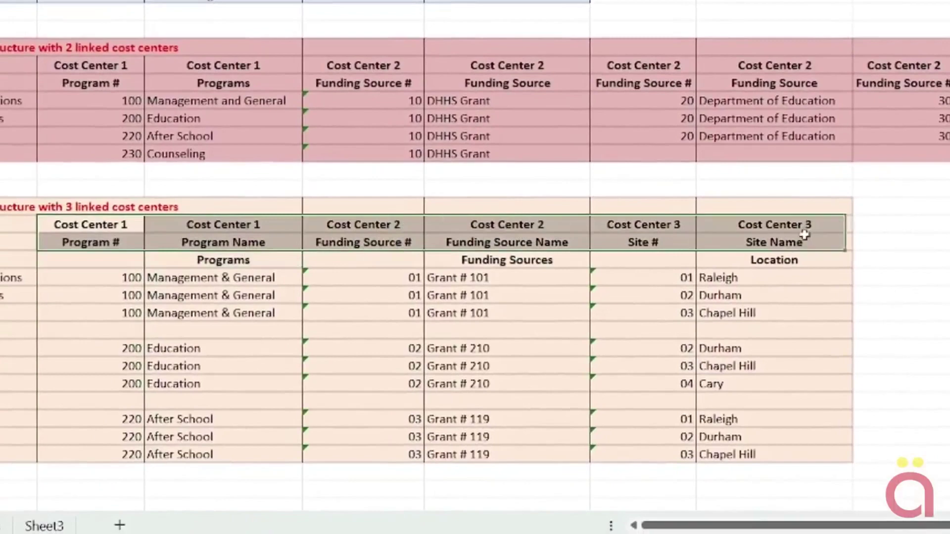
{"action": "left_click_drag", "start_coordinate": [219, 220], "coordinate": [204, 454]}
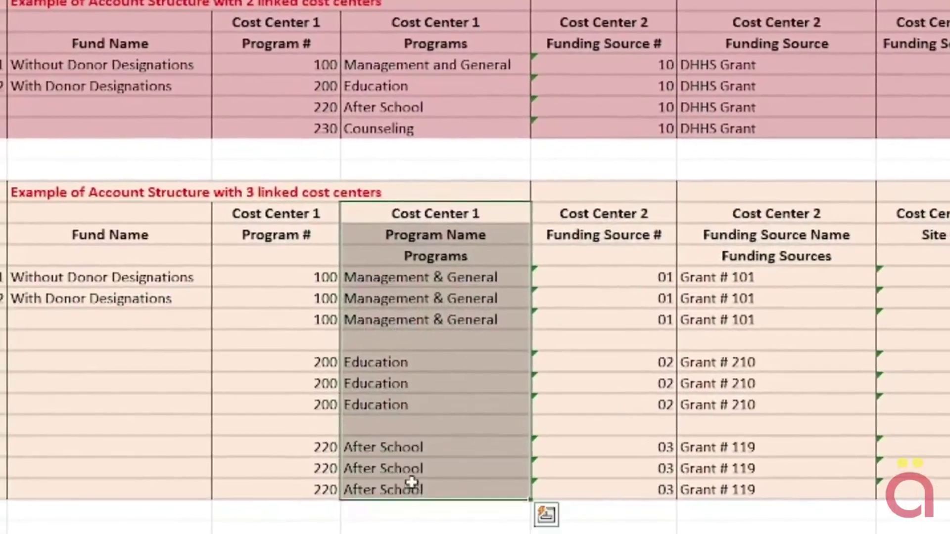
{"action": "left_click", "coordinate": [466, 214]}
{"action": "left_click_drag", "start_coordinate": [462, 214], "coordinate": [720, 486]}
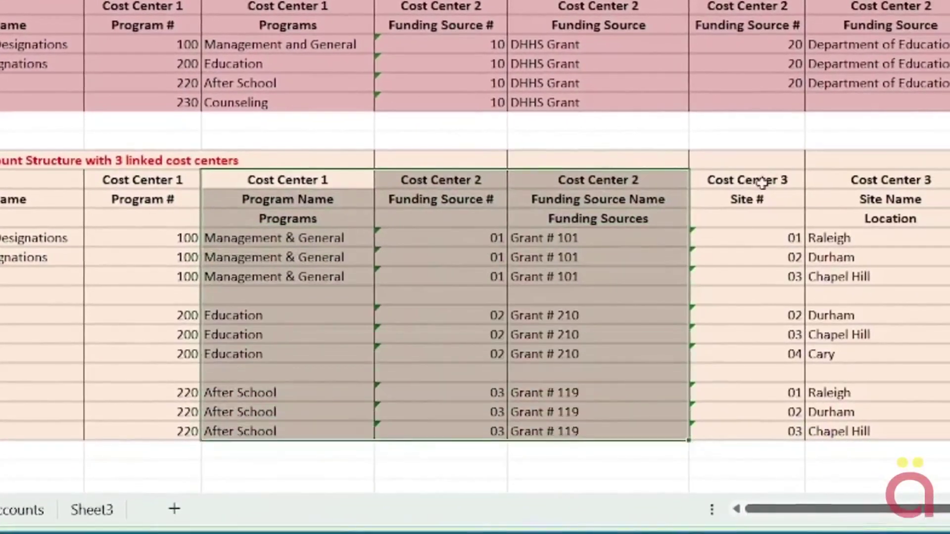
{"action": "left_click", "coordinate": [668, 101]}
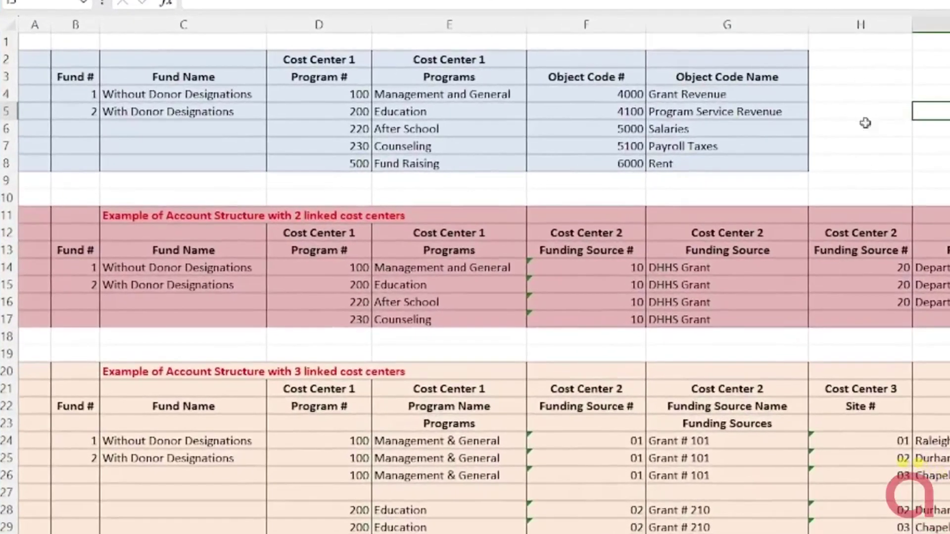
{"action": "left_click_drag", "start_coordinate": [76, 60], "coordinate": [324, 169]}
{"action": "left_click_drag", "start_coordinate": [439, 60], "coordinate": [434, 170]}
{"action": "left_click_drag", "start_coordinate": [573, 56], "coordinate": [580, 166]}
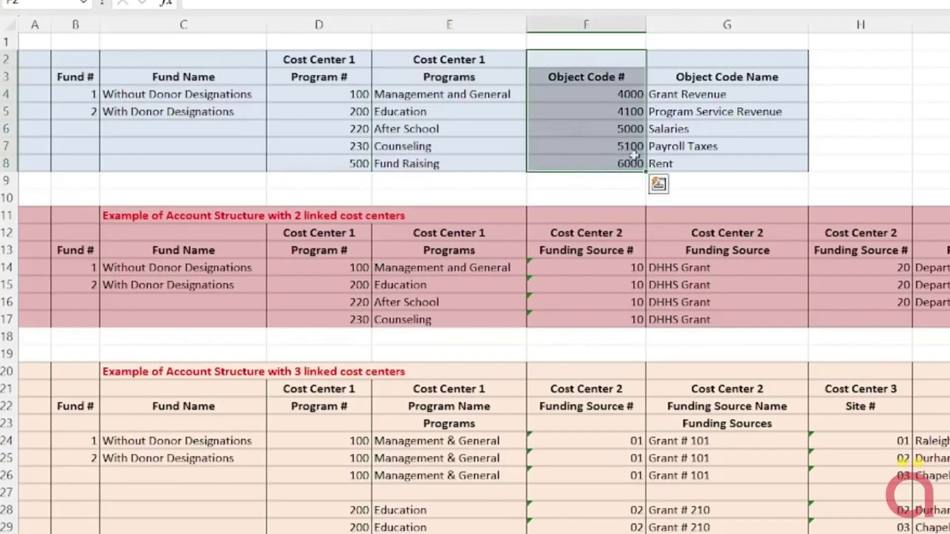
{"action": "left_click_drag", "start_coordinate": [78, 70], "coordinate": [81, 112]}
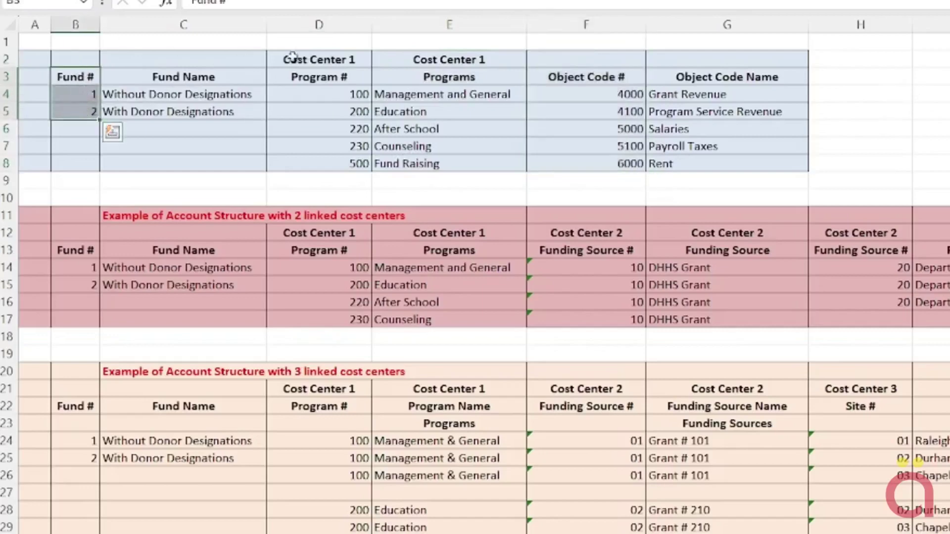
{"action": "left_click_drag", "start_coordinate": [324, 67], "coordinate": [430, 163]}
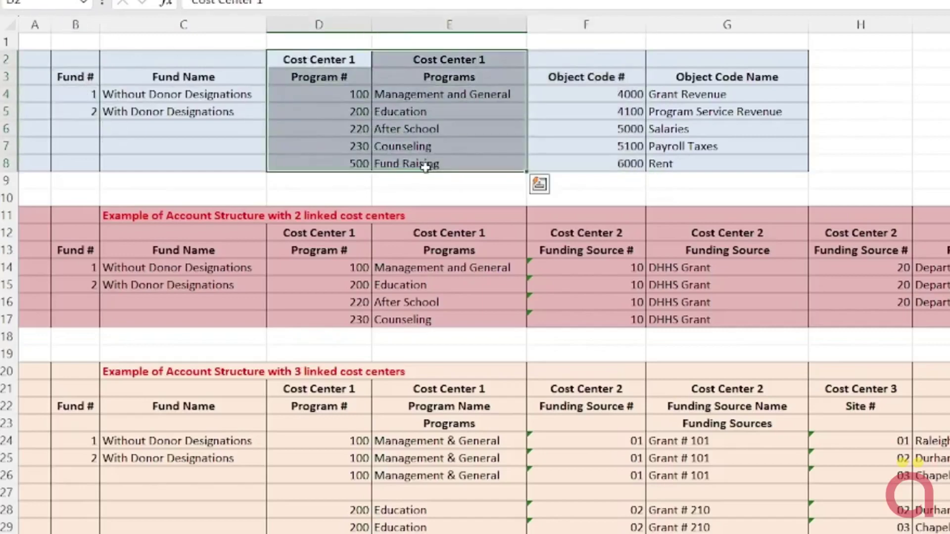
{"action": "left_click", "coordinate": [400, 94]}
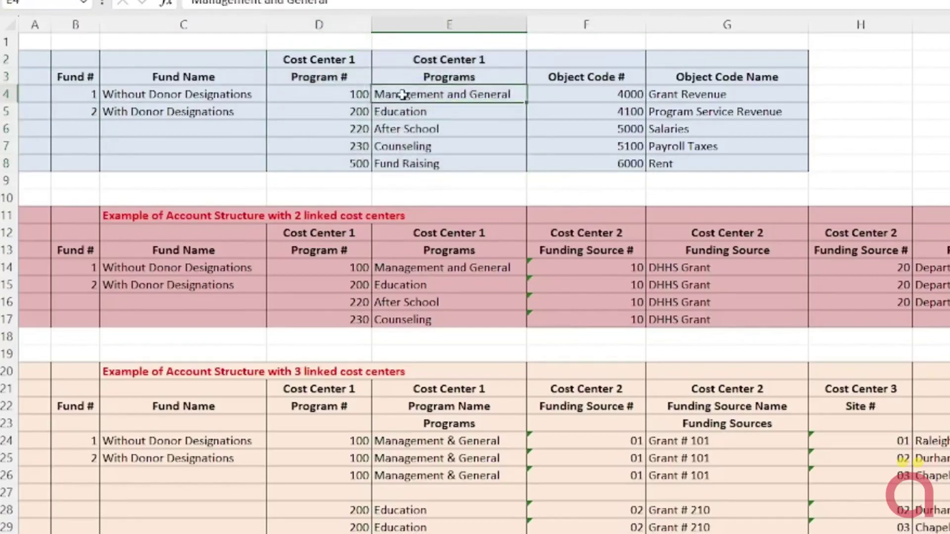
{"action": "left_click", "coordinate": [392, 166]}
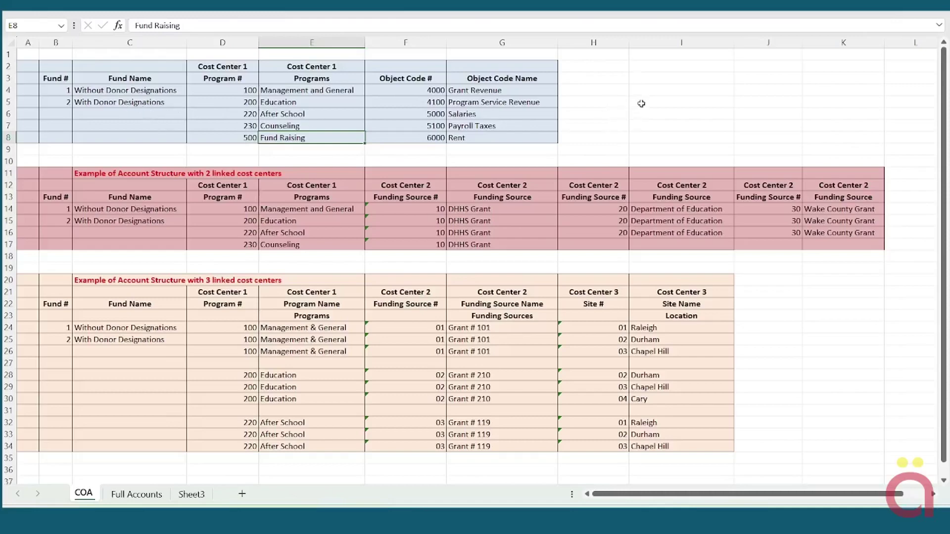
{"action": "left_click_drag", "start_coordinate": [208, 185], "coordinate": [408, 247]}
{"action": "left_click_drag", "start_coordinate": [217, 186], "coordinate": [301, 243]}
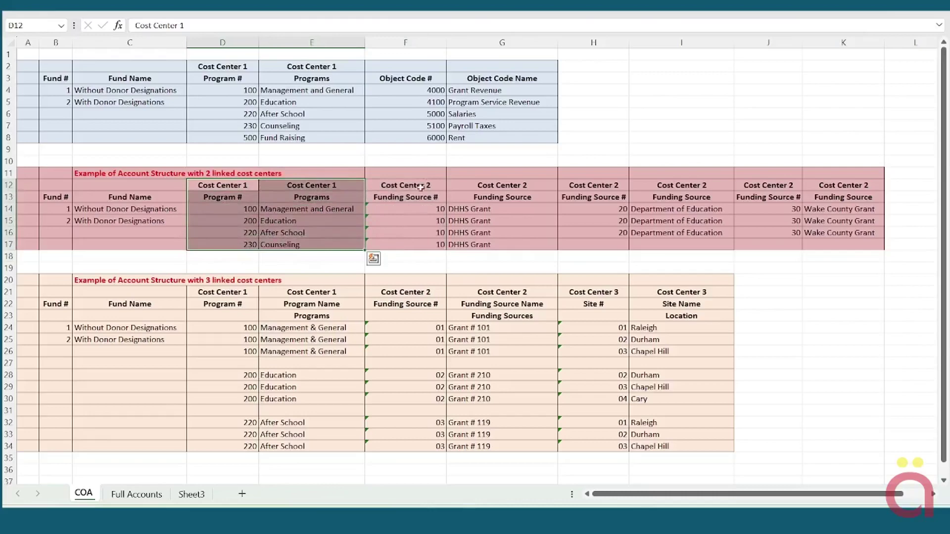
{"action": "left_click_drag", "start_coordinate": [398, 184], "coordinate": [813, 242]}
{"action": "left_click_drag", "start_coordinate": [232, 209], "coordinate": [853, 230]}
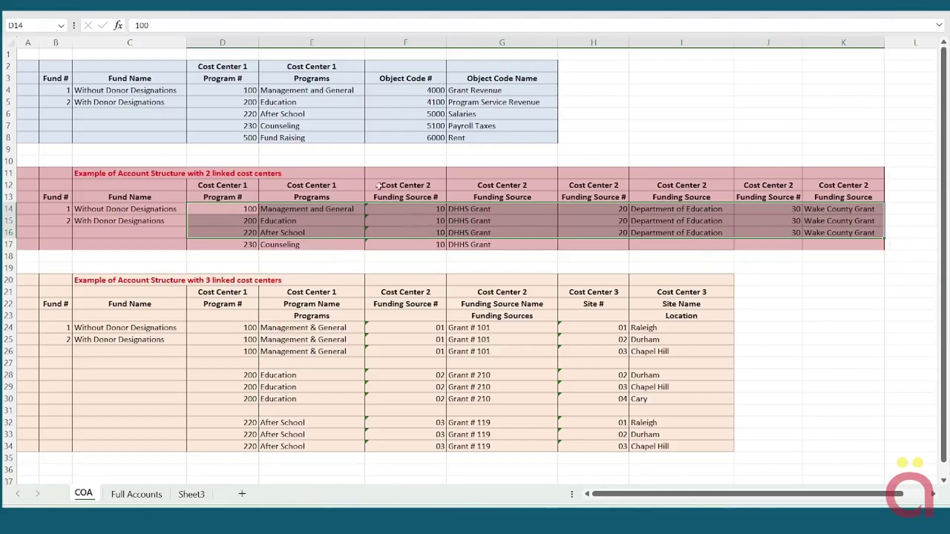
{"action": "left_click_drag", "start_coordinate": [304, 185], "coordinate": [300, 249]}
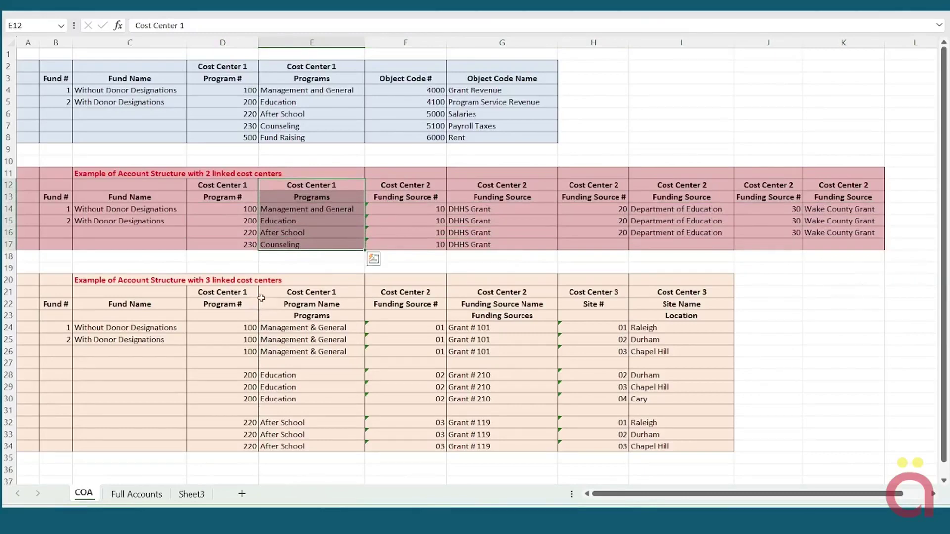
{"action": "left_click_drag", "start_coordinate": [224, 291], "coordinate": [722, 312]}
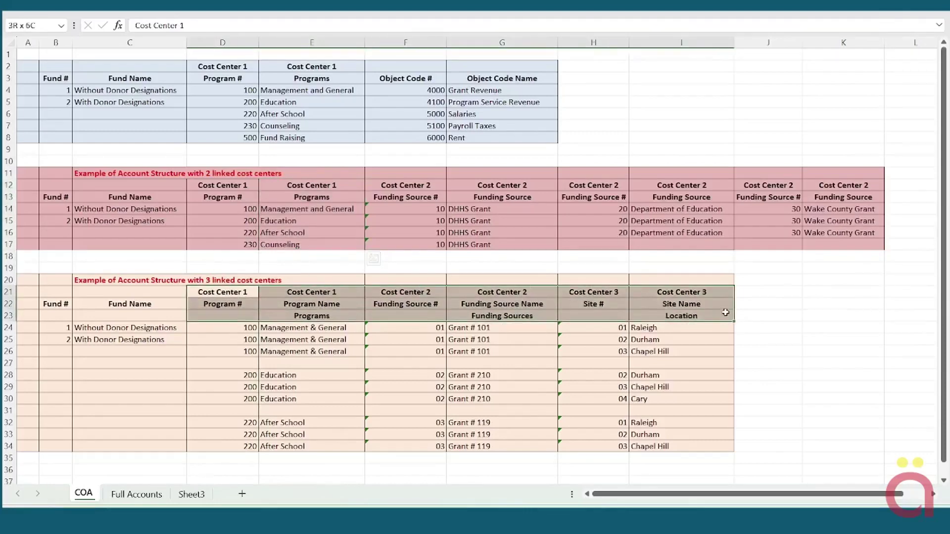
{"action": "left_click_drag", "start_coordinate": [588, 292], "coordinate": [643, 447]}
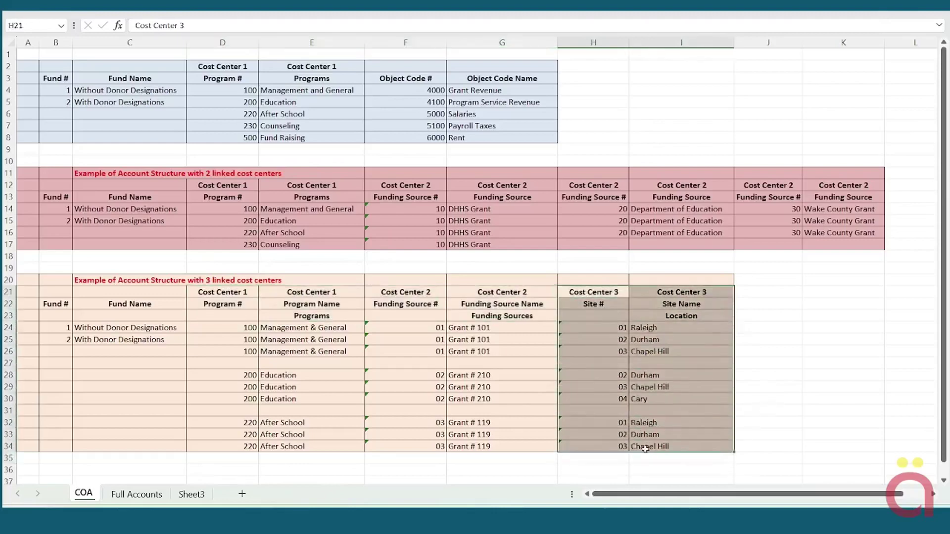
{"action": "left_click_drag", "start_coordinate": [220, 295], "coordinate": [658, 447]}
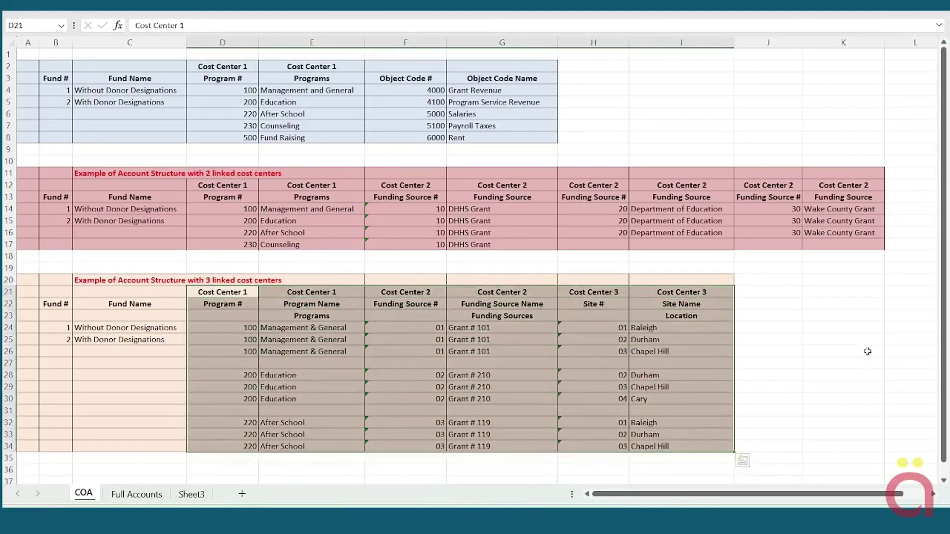
{"action": "left_click", "coordinate": [825, 337]}
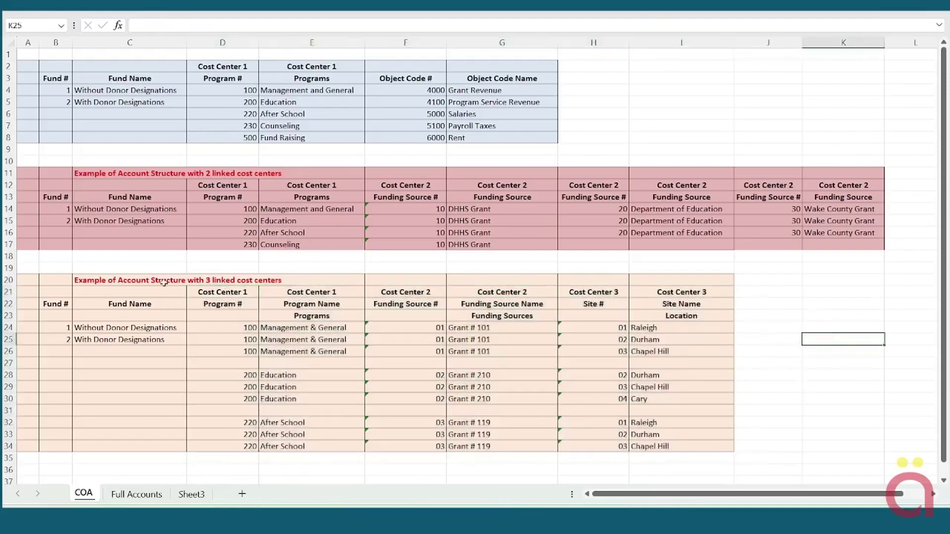
{"action": "left_click", "coordinate": [205, 290]}
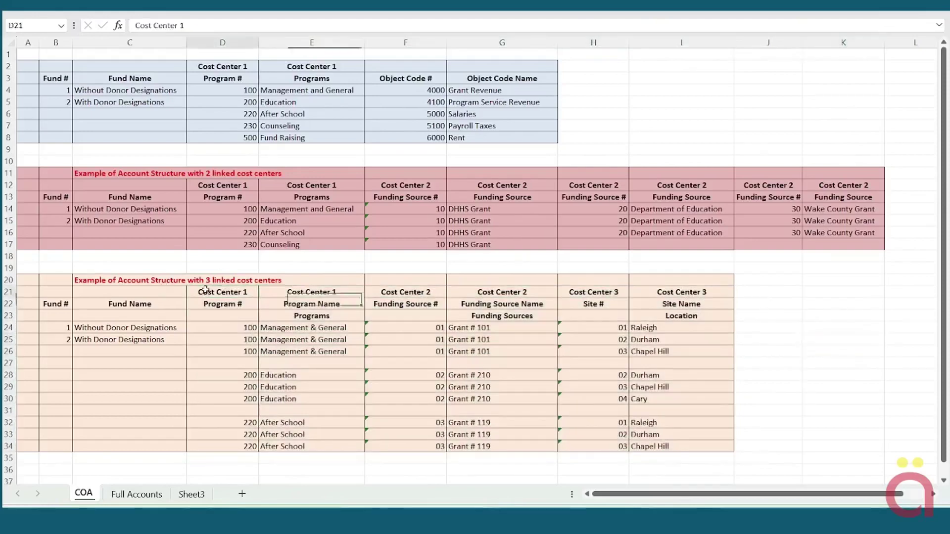
{"action": "left_click", "coordinate": [398, 292]}
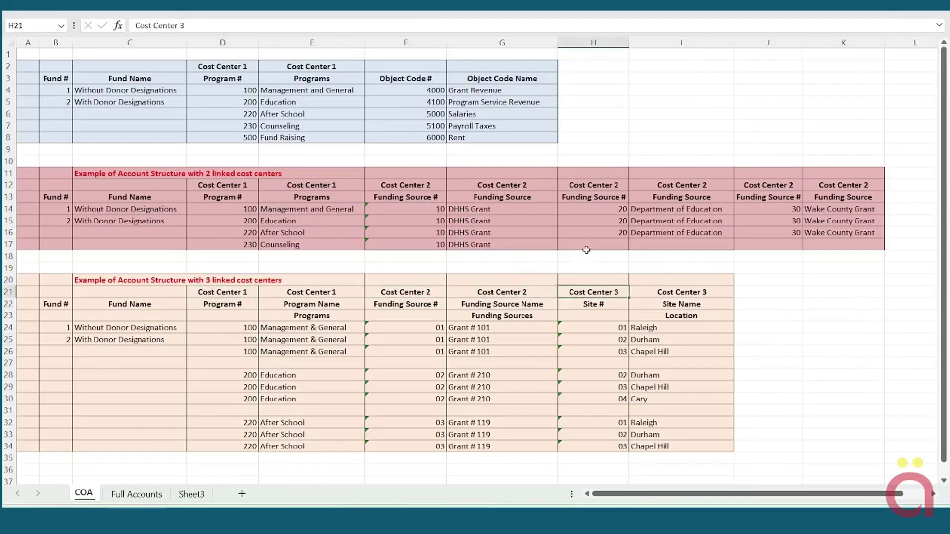
{"action": "left_click", "coordinate": [494, 290]}
{"action": "left_click_drag", "start_coordinate": [494, 289], "coordinate": [486, 445]}
{"action": "left_click_drag", "start_coordinate": [596, 327], "coordinate": [651, 350]}
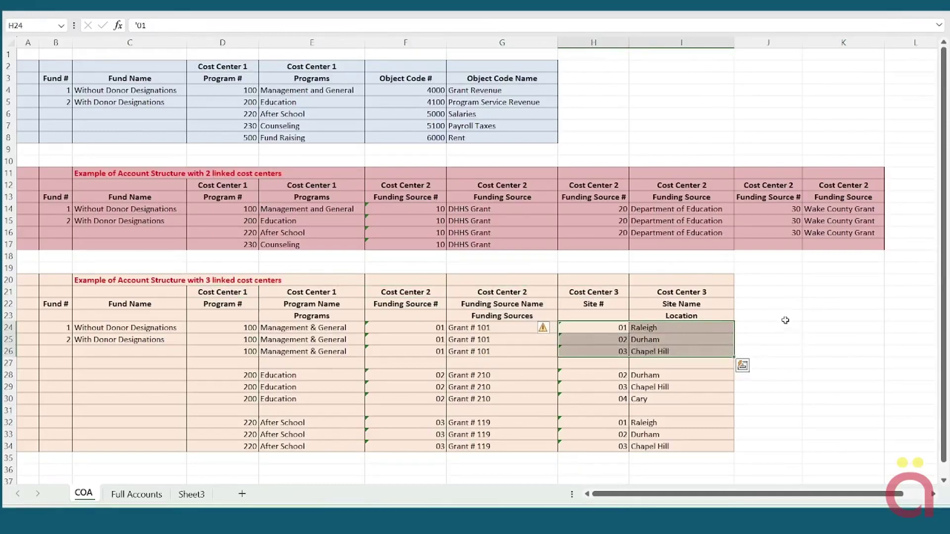
{"action": "left_click_drag", "start_coordinate": [785, 321], "coordinate": [789, 328]}
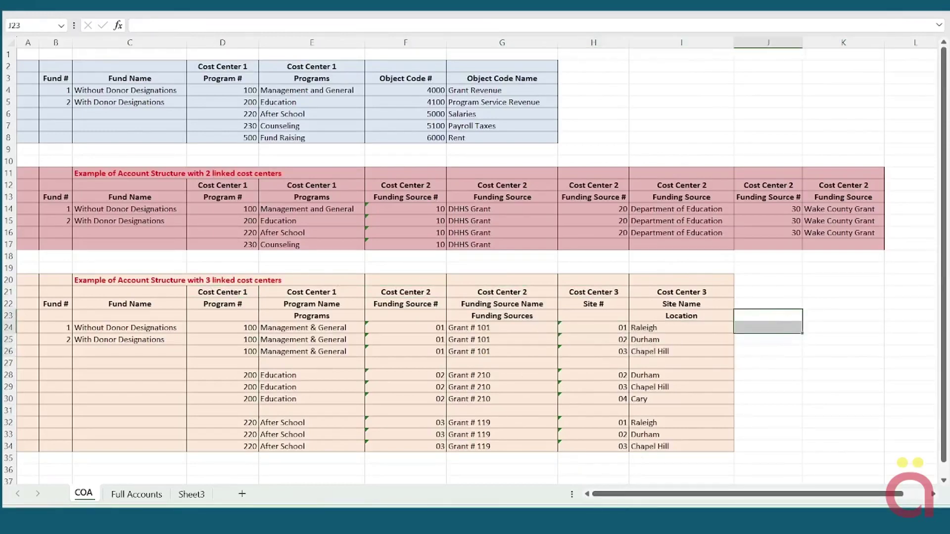
Keep the fund at 2 digits and set Cost Center 1 to 3 digits labelled Program.
{"action": "left_click", "coordinate": [586, 443]}
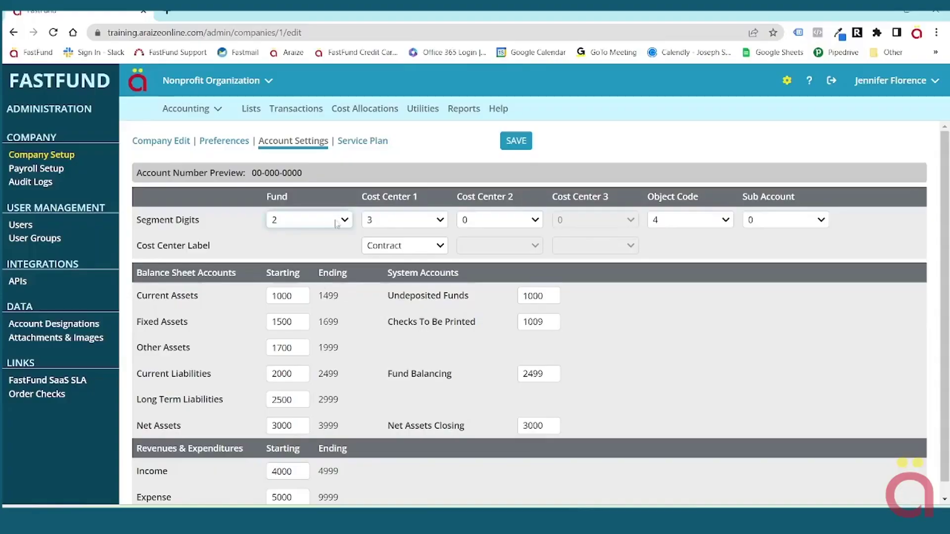
{"action": "left_click", "coordinate": [346, 222]}
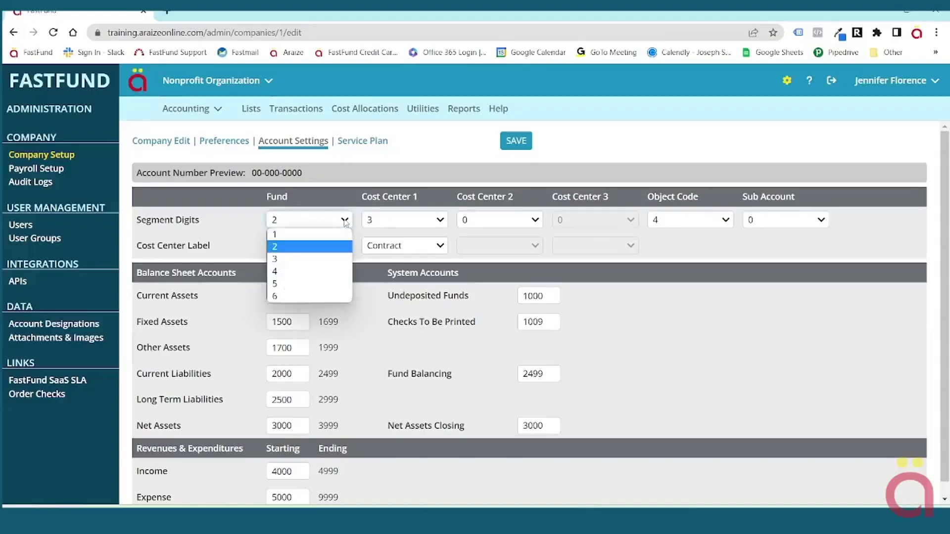
{"action": "left_click", "coordinate": [279, 247]}
{"action": "left_click", "coordinate": [439, 221]}
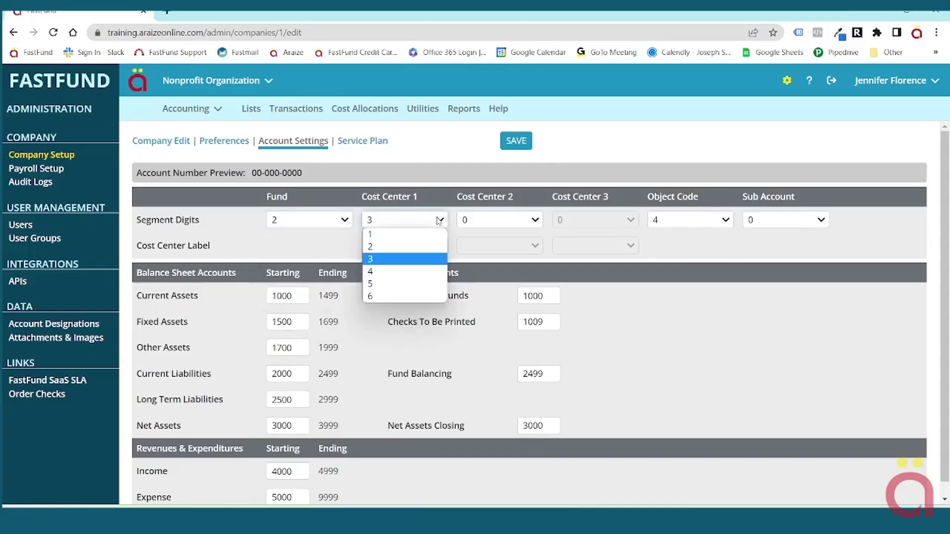
{"action": "left_click", "coordinate": [372, 259]}
{"action": "left_click", "coordinate": [440, 246]}
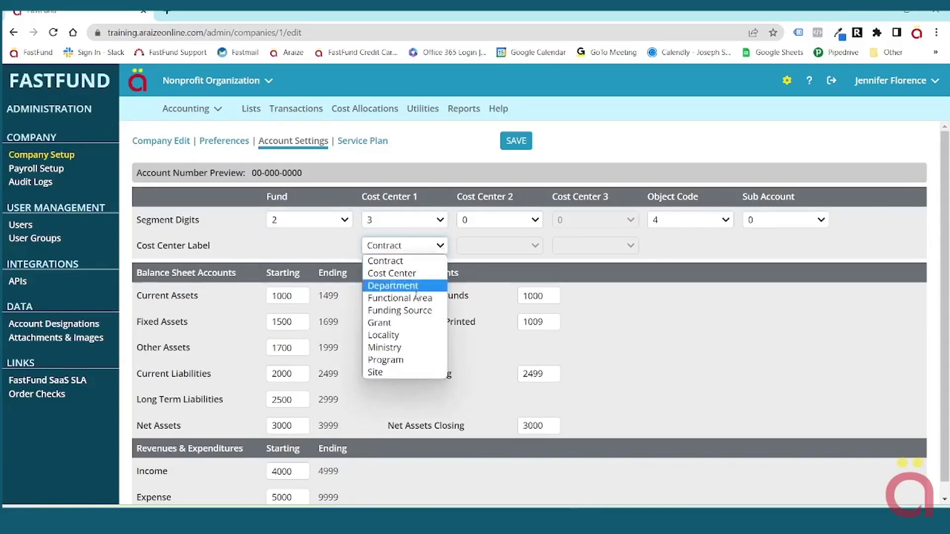
{"action": "left_click", "coordinate": [398, 359]}
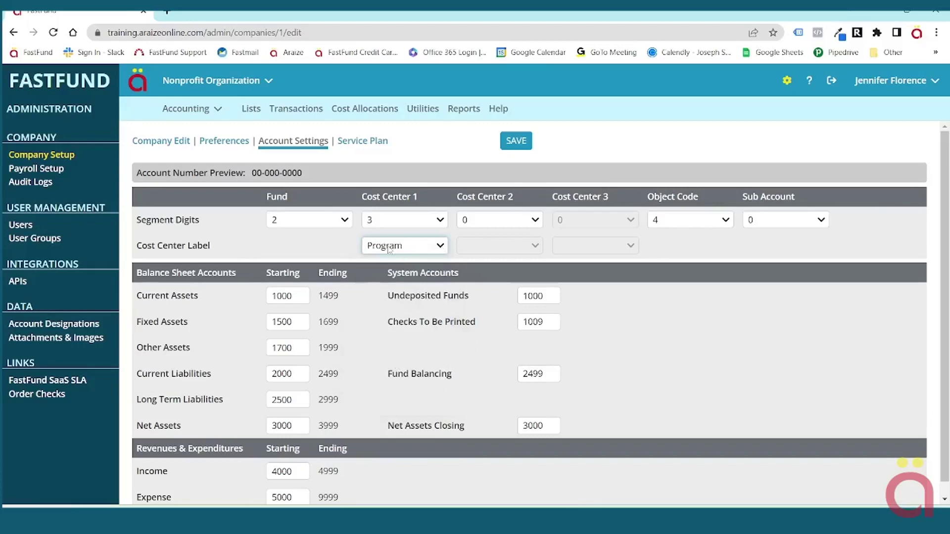
Give Cost Center 2 two digits labelled Funding Source, leaving Cost Center 3 at 0 digits.
{"action": "left_click", "coordinate": [535, 221]}
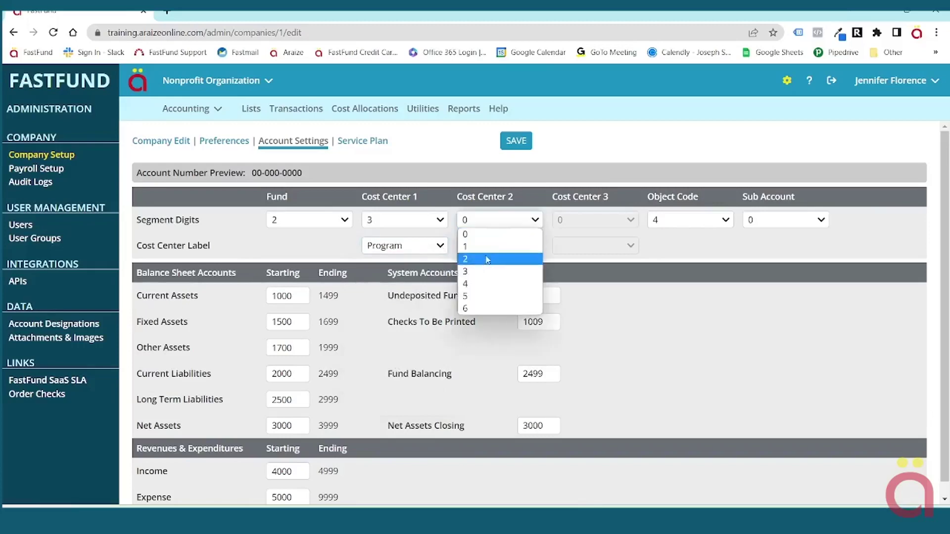
{"action": "left_click", "coordinate": [487, 259]}
{"action": "left_click", "coordinate": [526, 246]}
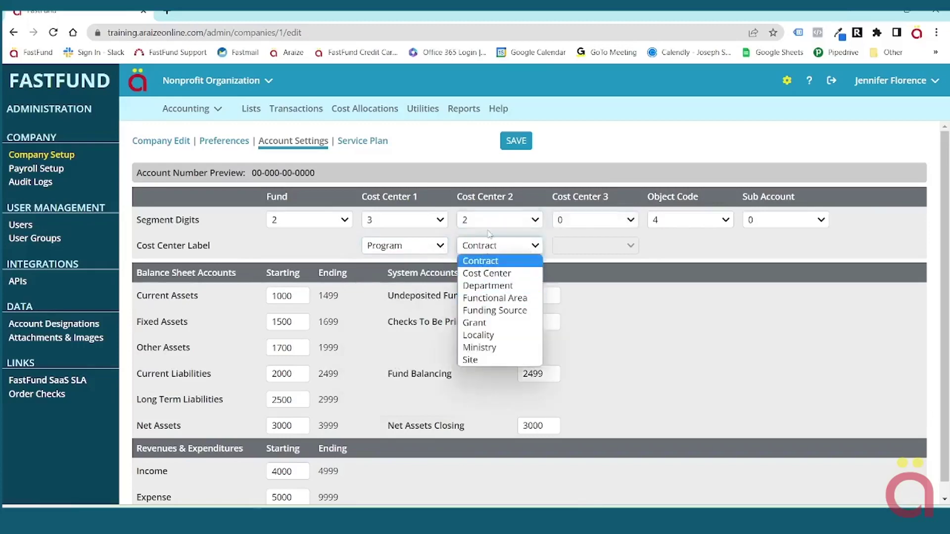
{"action": "left_click", "coordinate": [589, 225]}
{"action": "left_click", "coordinate": [573, 246]}
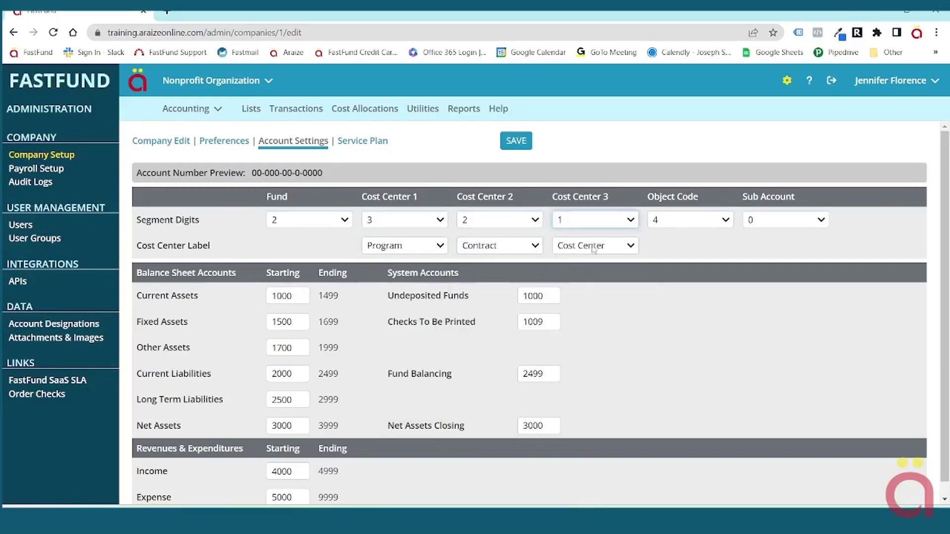
{"action": "left_click", "coordinate": [592, 249]}
{"action": "left_click", "coordinate": [597, 222]}
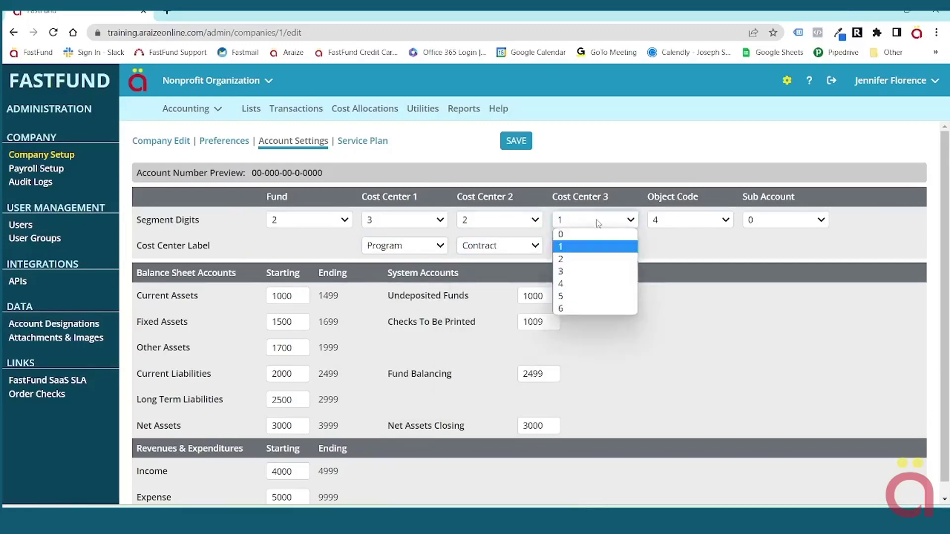
{"action": "left_click", "coordinate": [583, 233]}
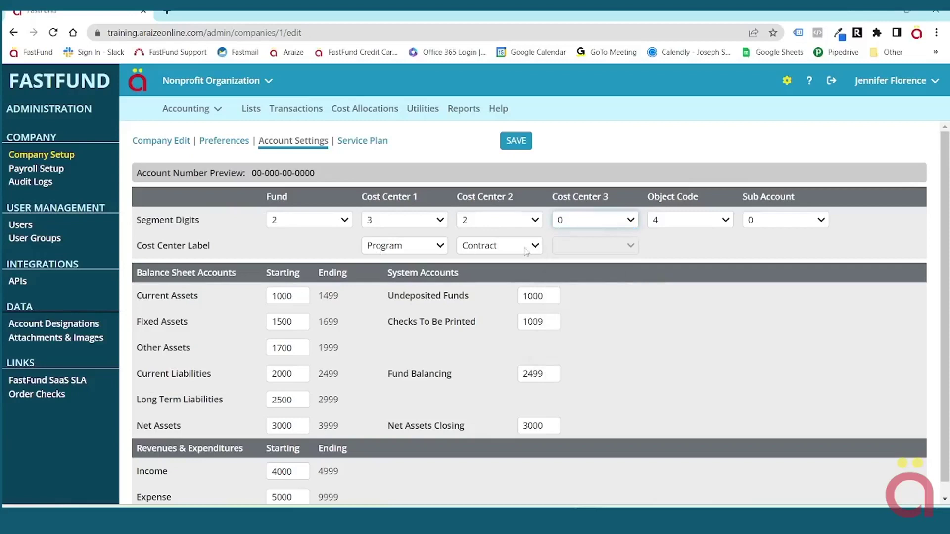
{"action": "left_click", "coordinate": [535, 247]}
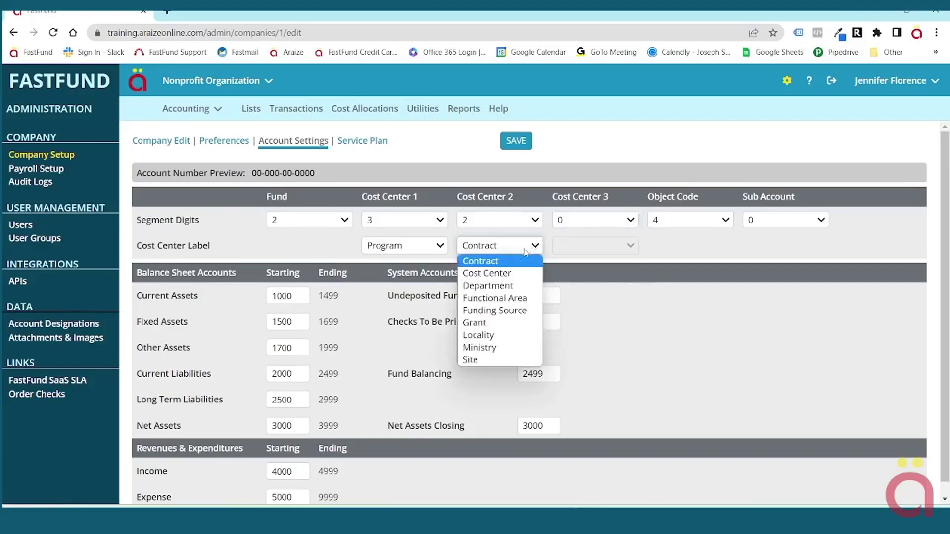
{"action": "left_click", "coordinate": [494, 310]}
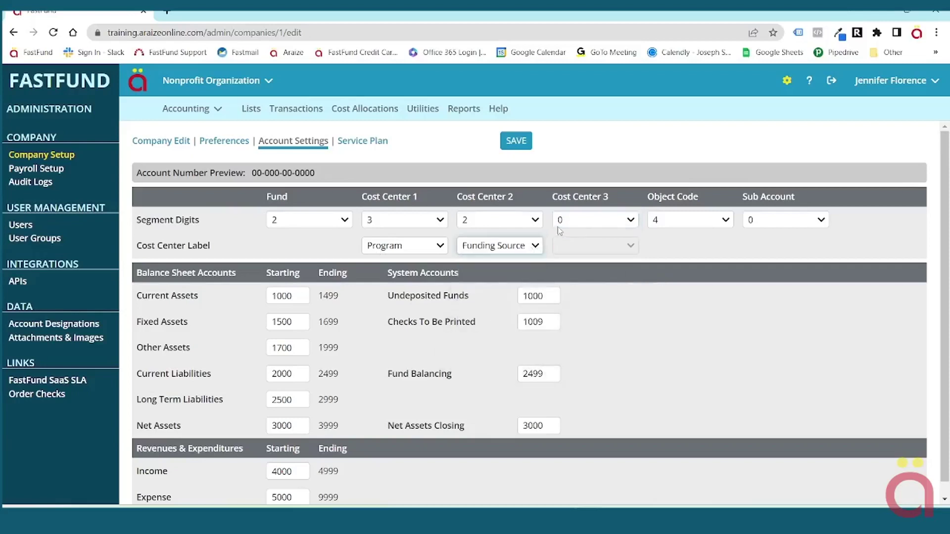
Keep the object code at 4 digits and switch back to the Excel workbook.
{"action": "left_click", "coordinate": [728, 222]}
{"action": "left_click", "coordinate": [728, 221]}
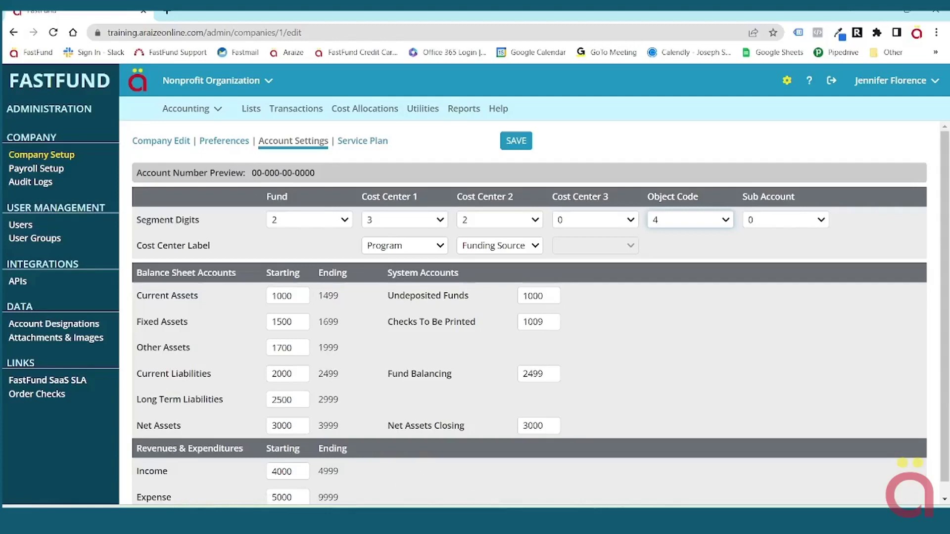
{"action": "mouse_move", "coordinate": [636, 514]}
{"action": "left_click", "coordinate": [635, 440]}
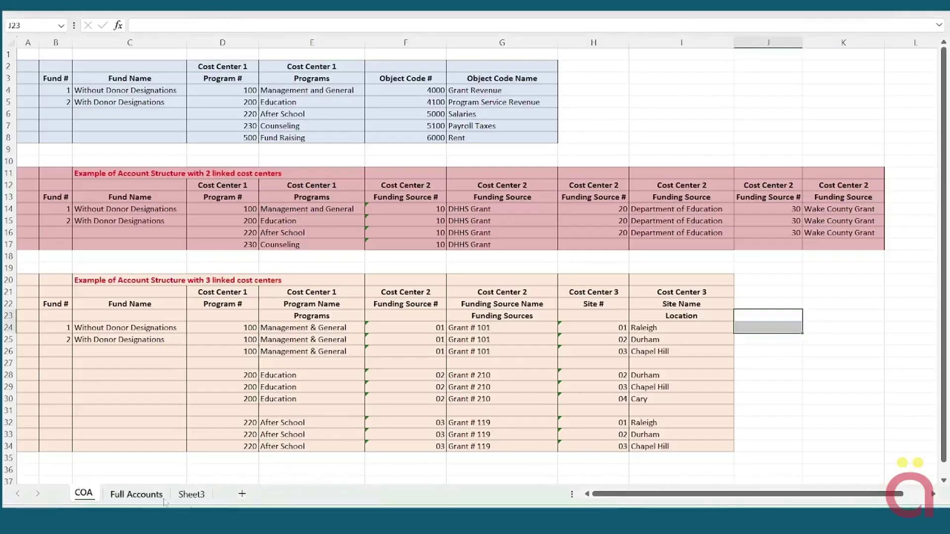
{"action": "left_click", "coordinate": [136, 494]}
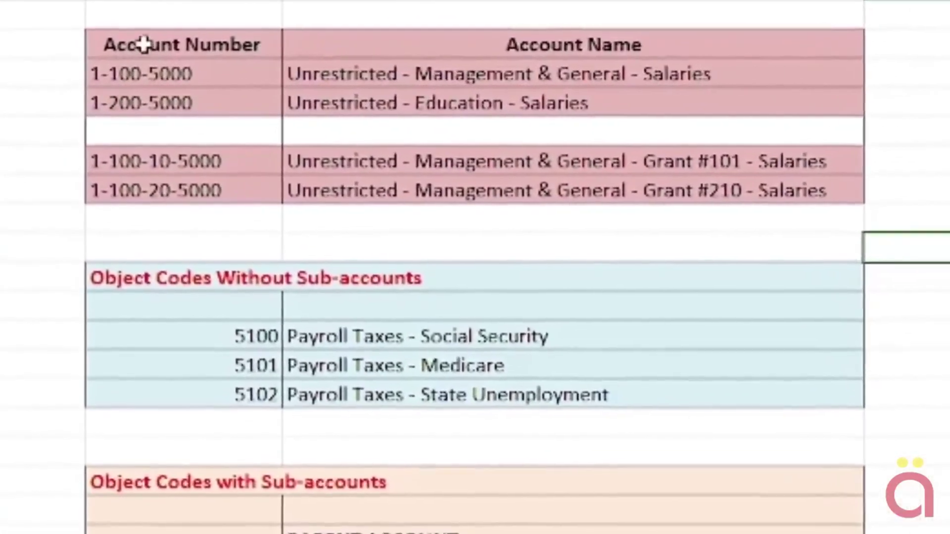
{"action": "left_click_drag", "start_coordinate": [123, 46], "coordinate": [133, 184]}
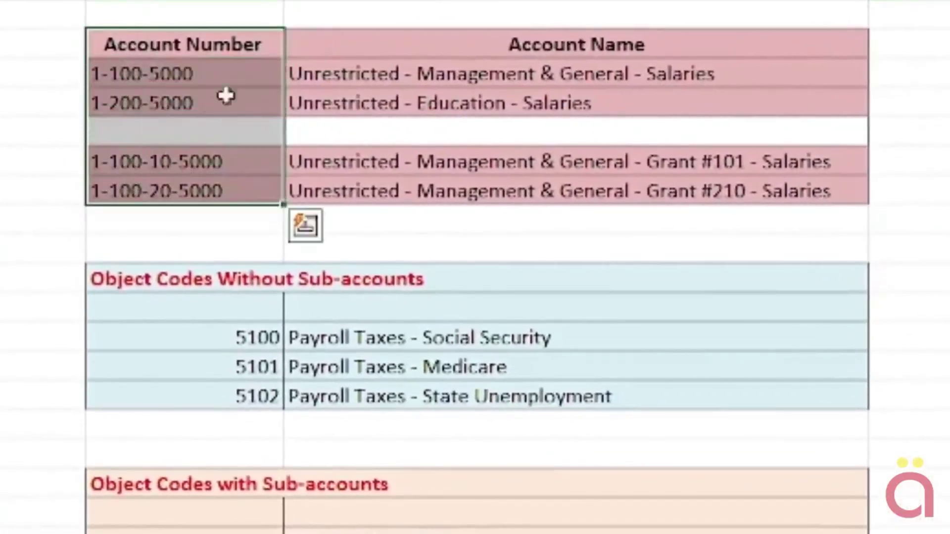
{"action": "left_click", "coordinate": [938, 76]}
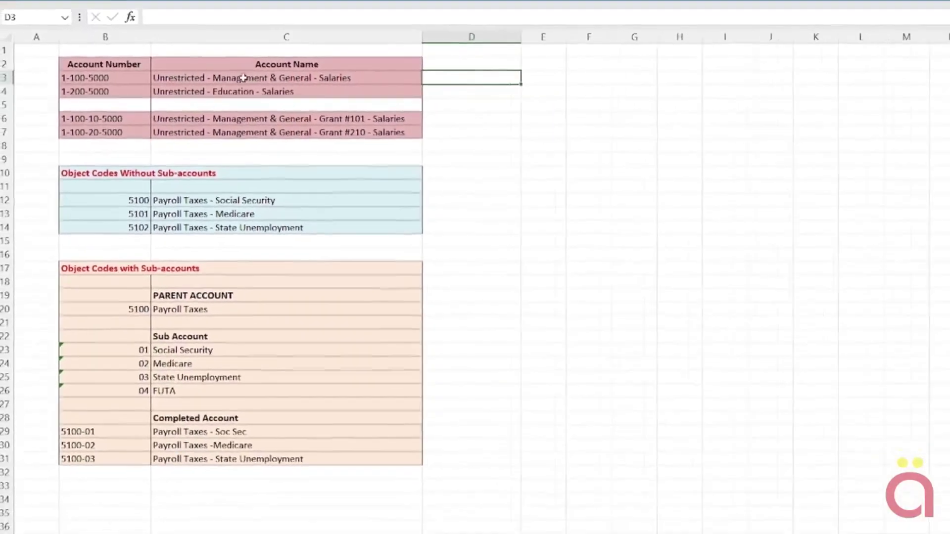
{"action": "left_click", "coordinate": [274, 79]}
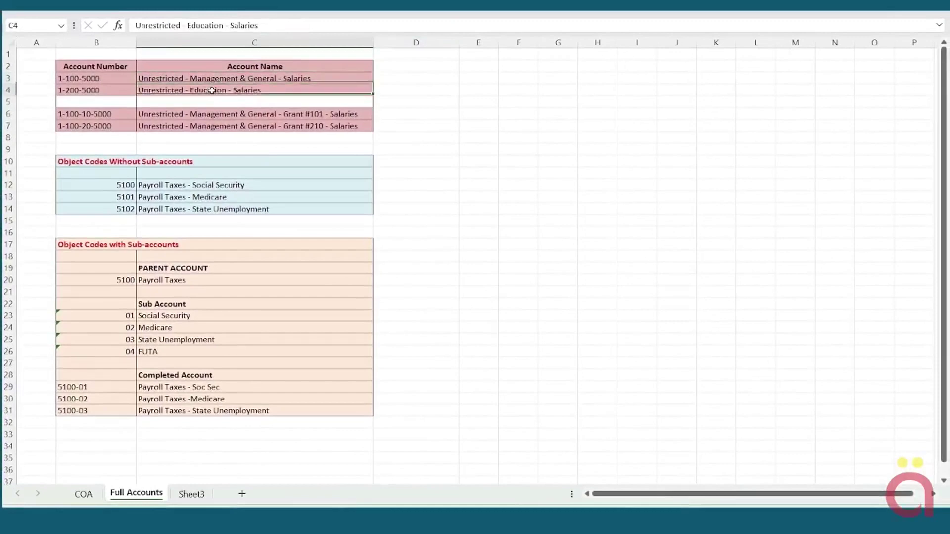
{"action": "left_click", "coordinate": [210, 115]}
{"action": "left_click_drag", "start_coordinate": [210, 115], "coordinate": [208, 127]}
{"action": "left_click", "coordinate": [95, 79]}
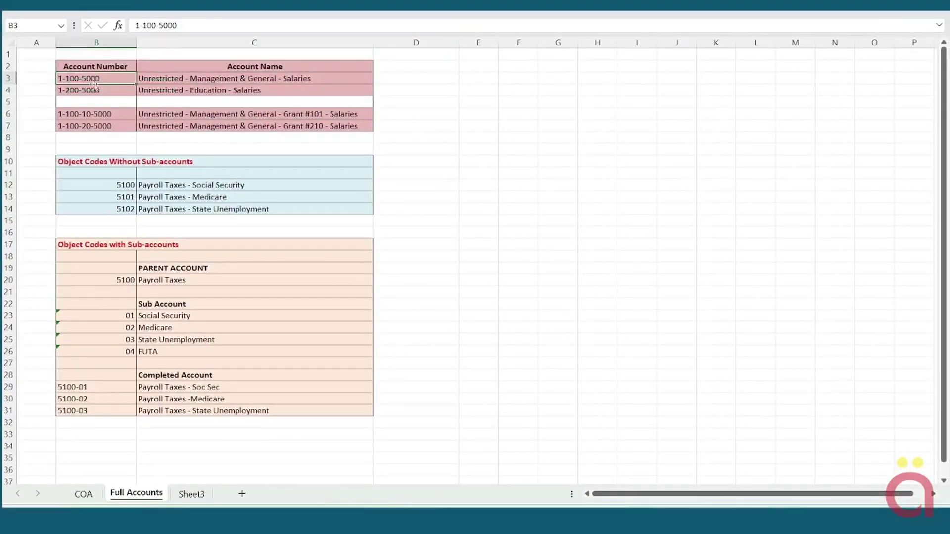
{"action": "left_click", "coordinate": [96, 89]}
{"action": "left_click", "coordinate": [96, 114]}
{"action": "left_click", "coordinate": [100, 127]}
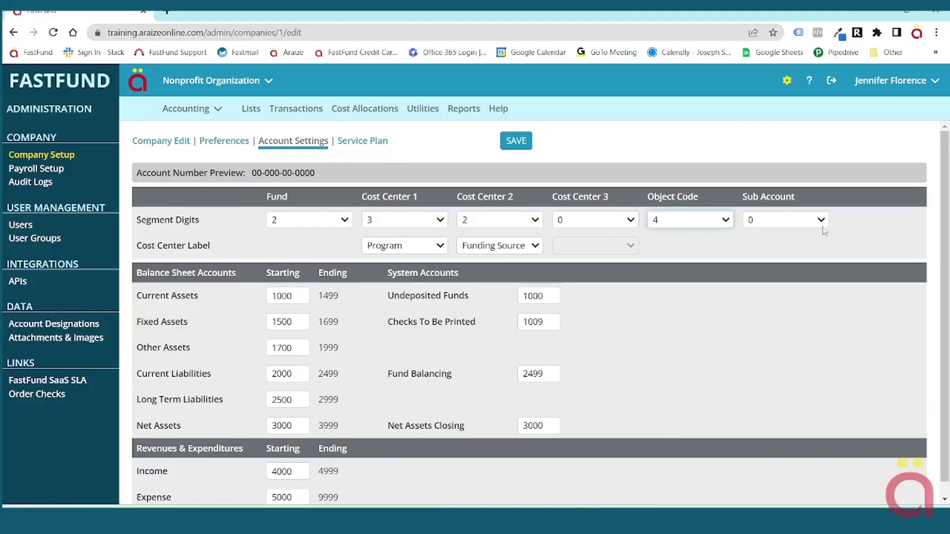
{"action": "left_click", "coordinate": [818, 228]}
{"action": "left_click", "coordinate": [765, 247]}
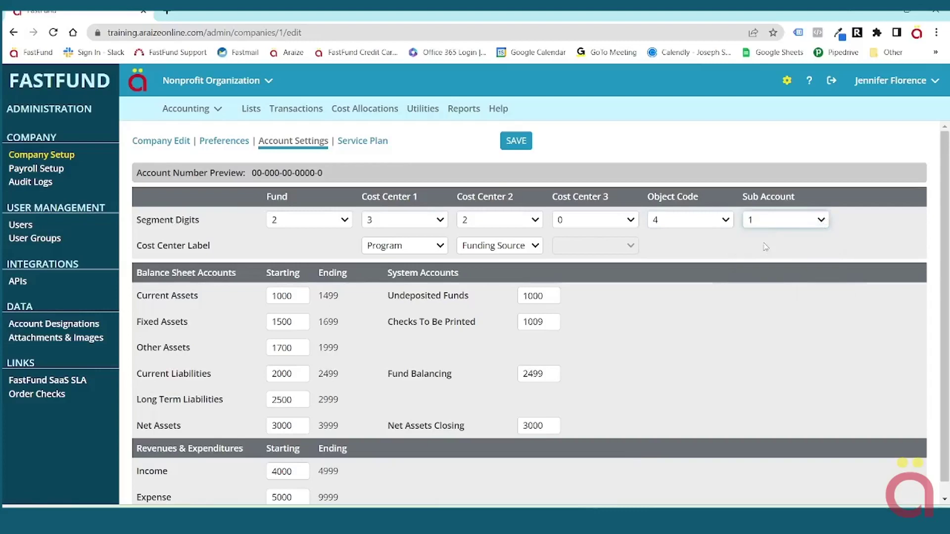
{"action": "left_click", "coordinate": [821, 225]}
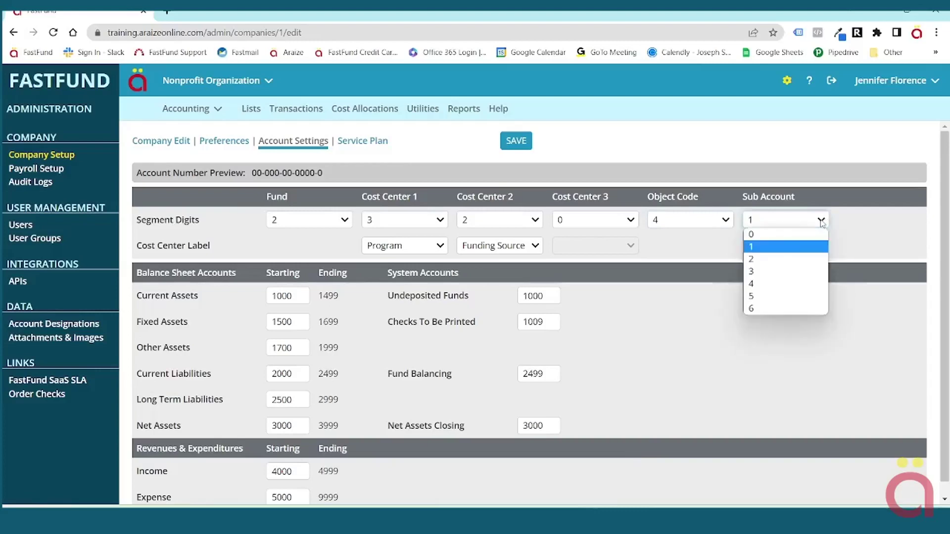
{"action": "left_click", "coordinate": [766, 236]}
Review the object-codes-without-sub-accounts block in Excel, including codes 5100 and 5102.
{"action": "left_click", "coordinate": [638, 450]}
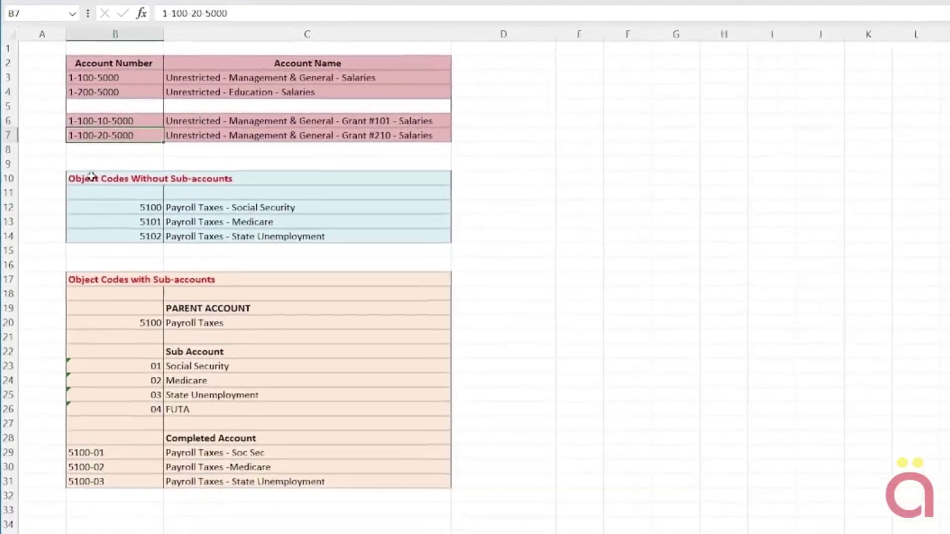
{"action": "left_click_drag", "start_coordinate": [78, 162], "coordinate": [250, 198]}
{"action": "left_click_drag", "start_coordinate": [412, 276], "coordinate": [419, 294]}
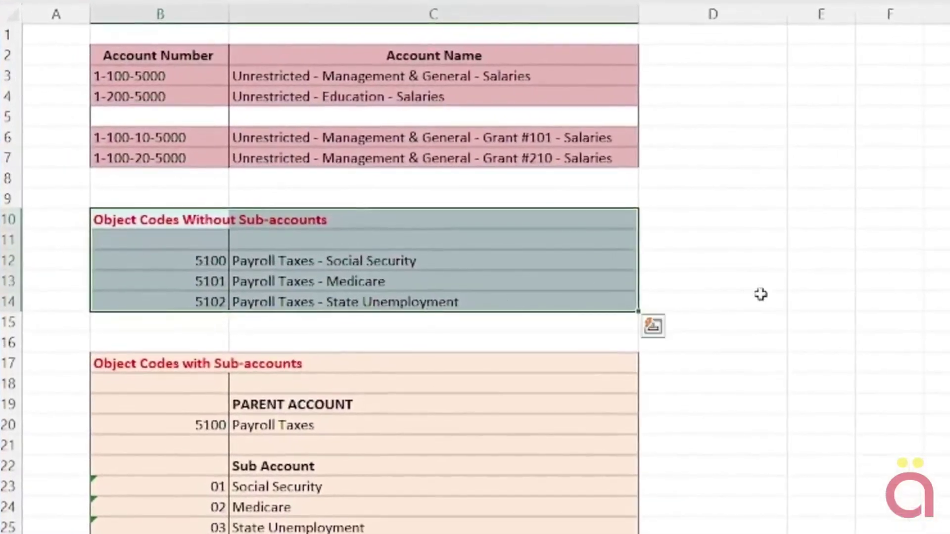
{"action": "left_click", "coordinate": [689, 304]}
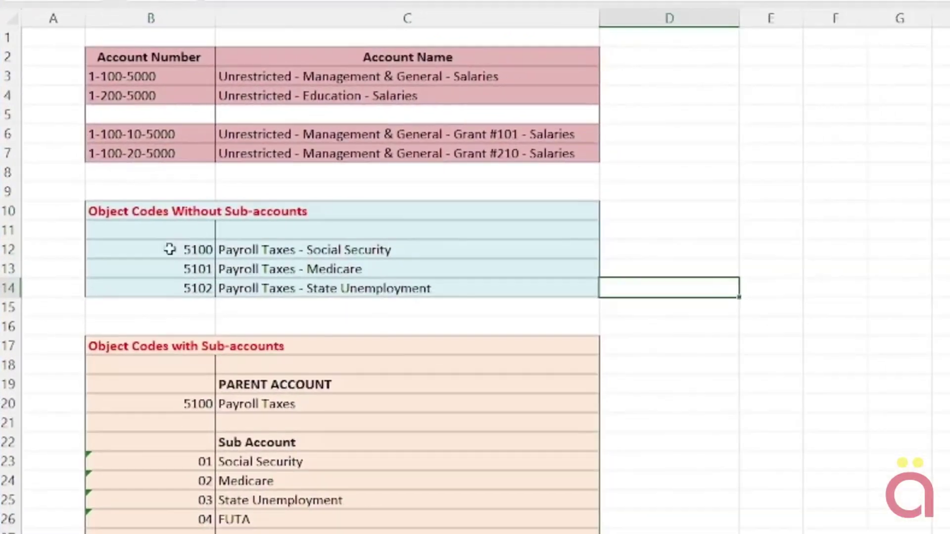
{"action": "left_click", "coordinate": [177, 261]}
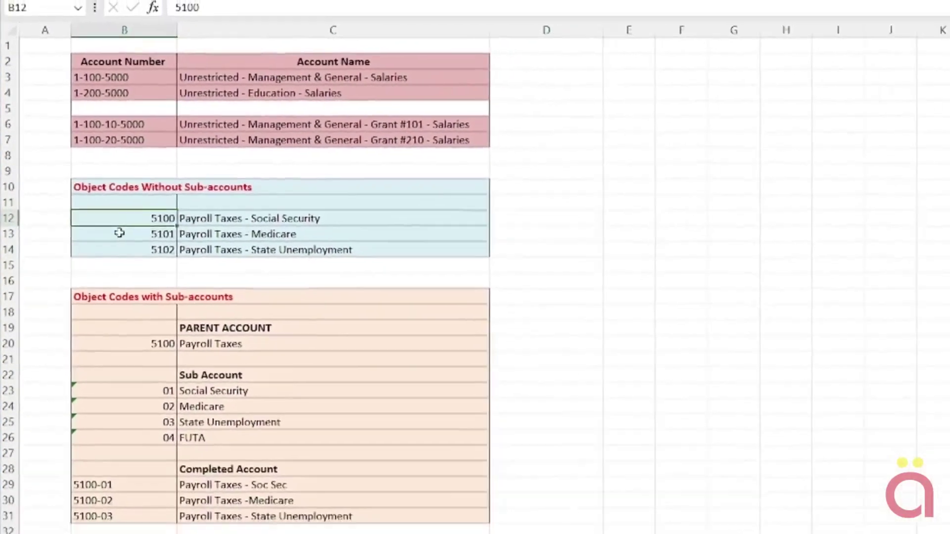
{"action": "left_click", "coordinate": [121, 250]}
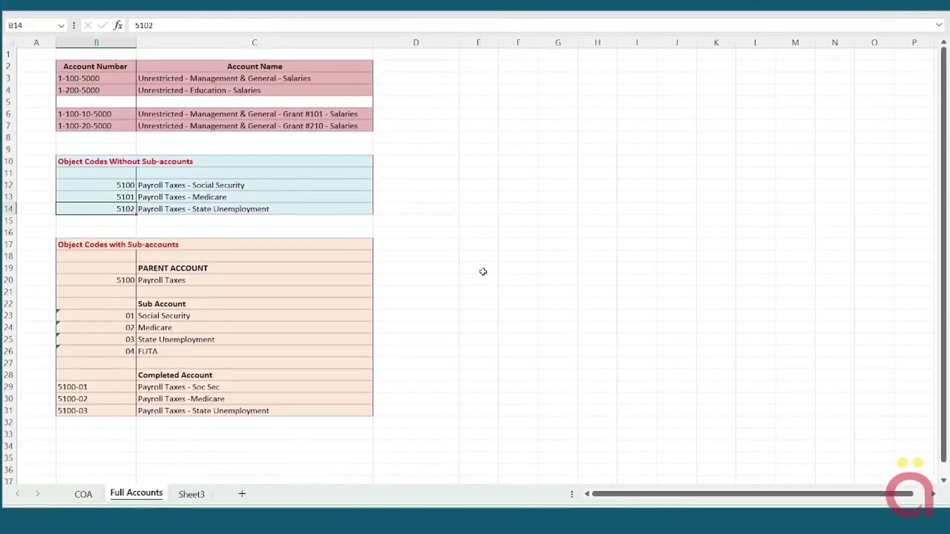
Mark the 5100 Payroll Taxes parent, sub accounts 01–04 and completed examples, then return to FastFund.
{"action": "left_click_drag", "start_coordinate": [90, 268], "coordinate": [346, 280]}
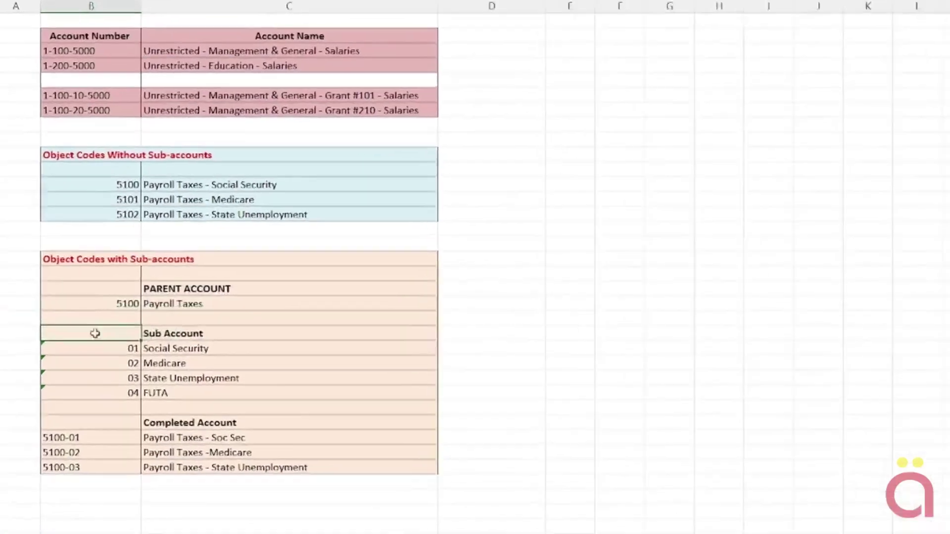
{"action": "left_click_drag", "start_coordinate": [86, 308], "coordinate": [187, 360]}
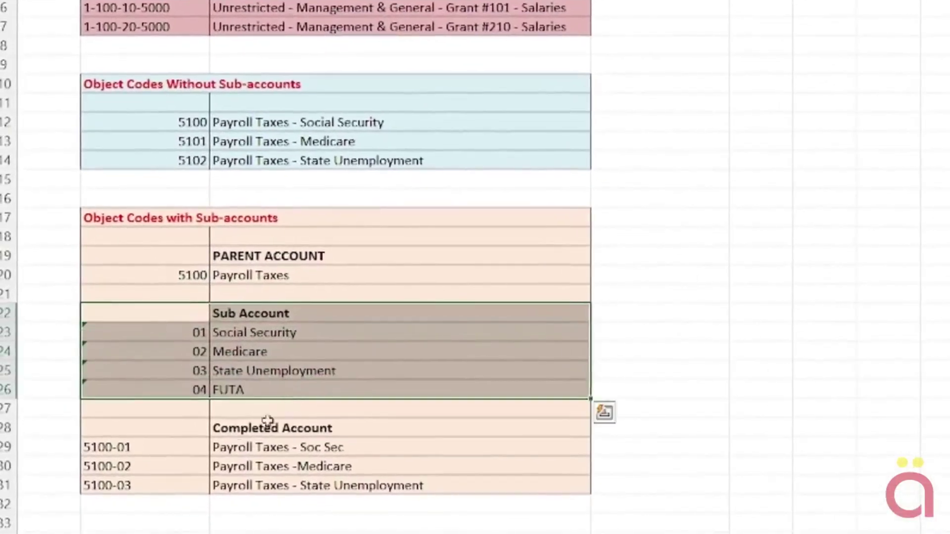
{"action": "left_click_drag", "start_coordinate": [113, 426], "coordinate": [306, 487]}
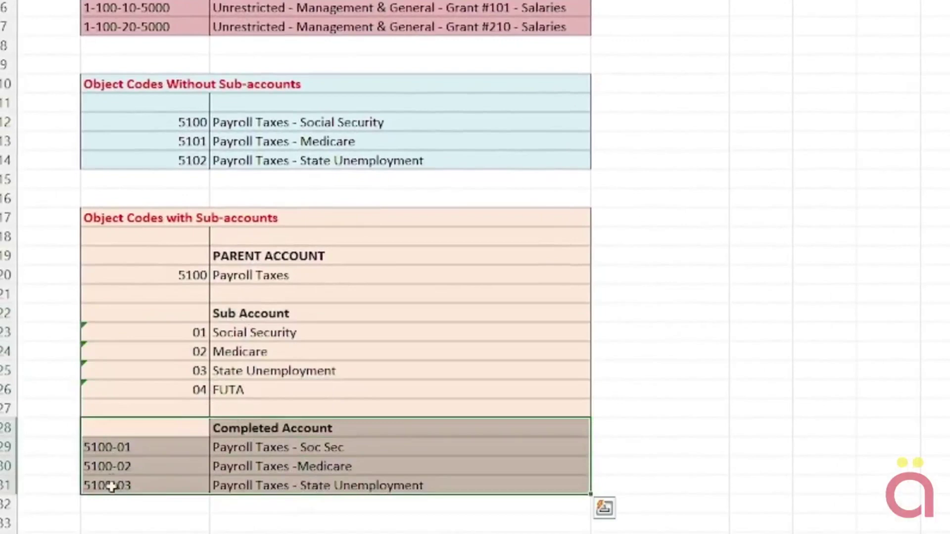
{"action": "left_click", "coordinate": [609, 426]}
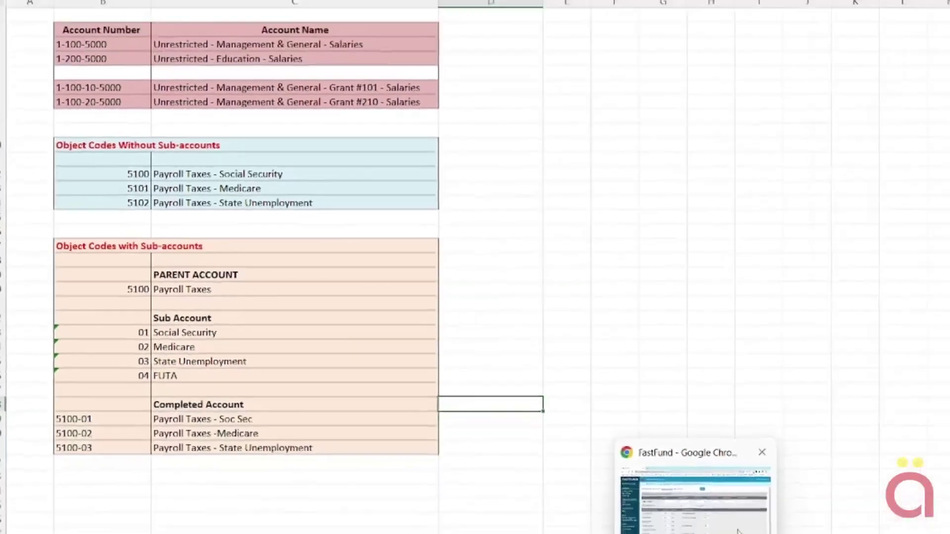
{"action": "left_click", "coordinate": [886, 519]}
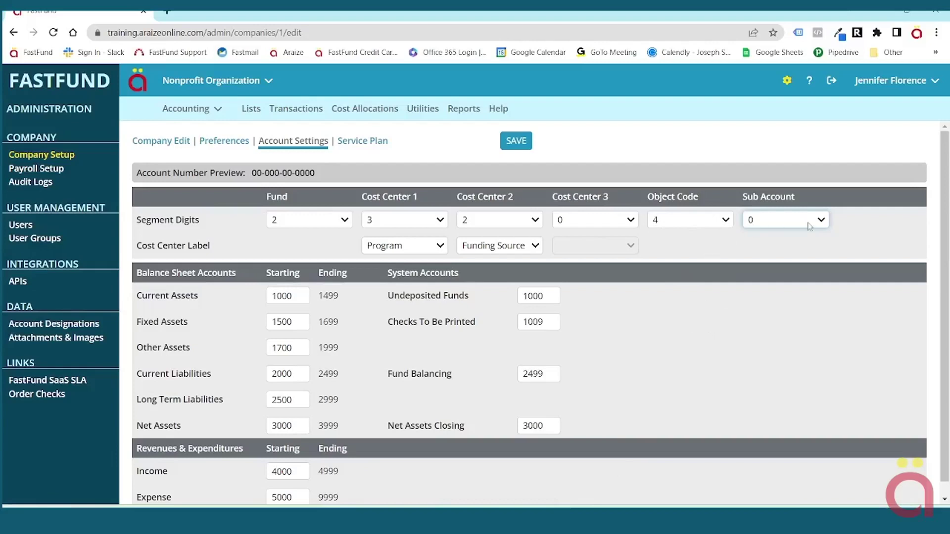
Keep Sub Account at 0 digits, save the account settings, and dismiss the success notice.
{"action": "left_click", "coordinate": [824, 223]}
{"action": "left_click", "coordinate": [825, 225]}
{"action": "left_click", "coordinate": [522, 144]}
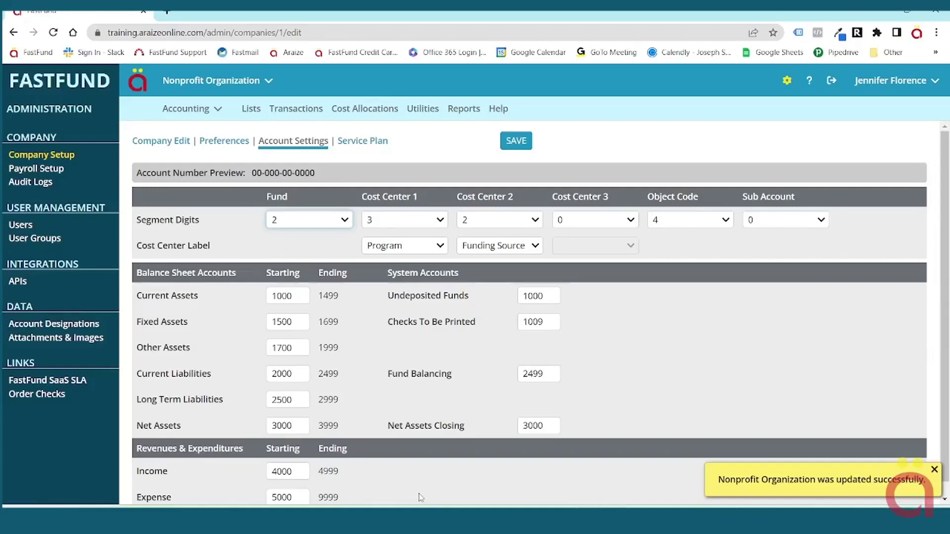
{"action": "left_click", "coordinate": [934, 469]}
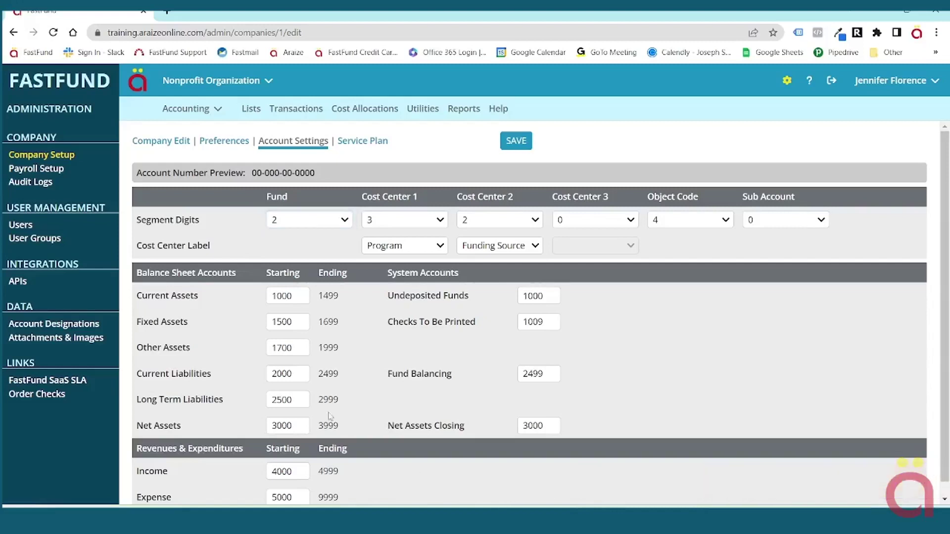
Set the Long Term Liabilities starting account to 2600.
{"action": "left_click_drag", "start_coordinate": [270, 399], "coordinate": [330, 404]}
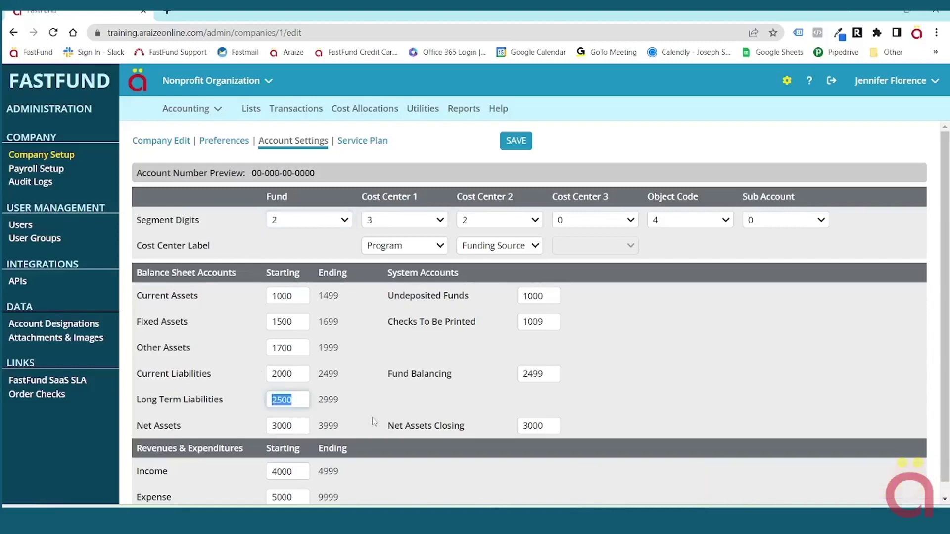
{"action": "type", "text": "2600"}
{"action": "key", "text": "Tab"}
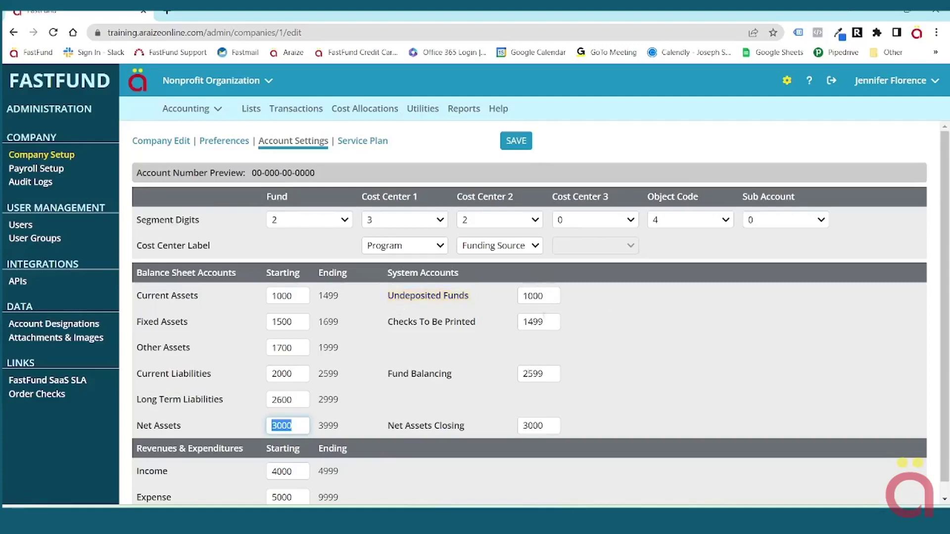
Change the Checks To Be Printed system account from 1499 to 1099.
{"action": "left_click_drag", "start_coordinate": [524, 323], "coordinate": [575, 323]}
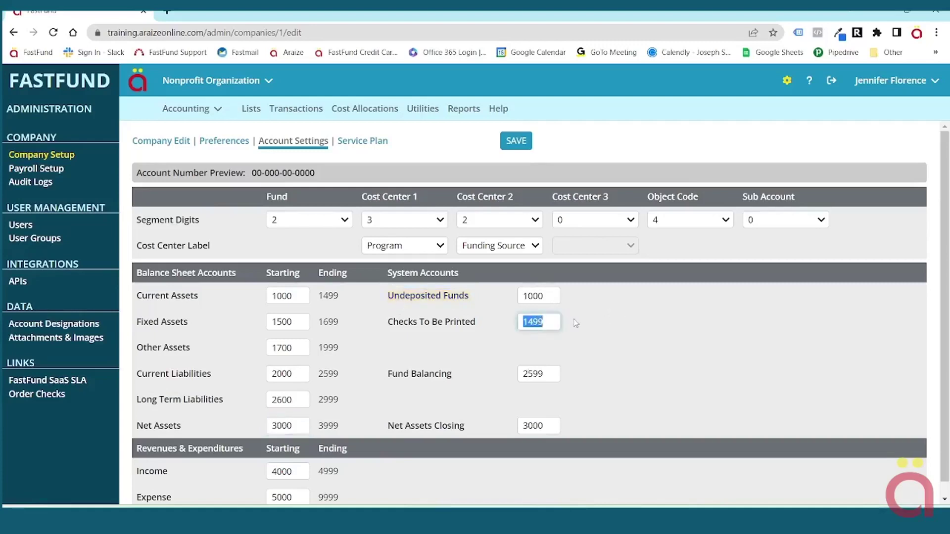
{"action": "type", "text": "1"}
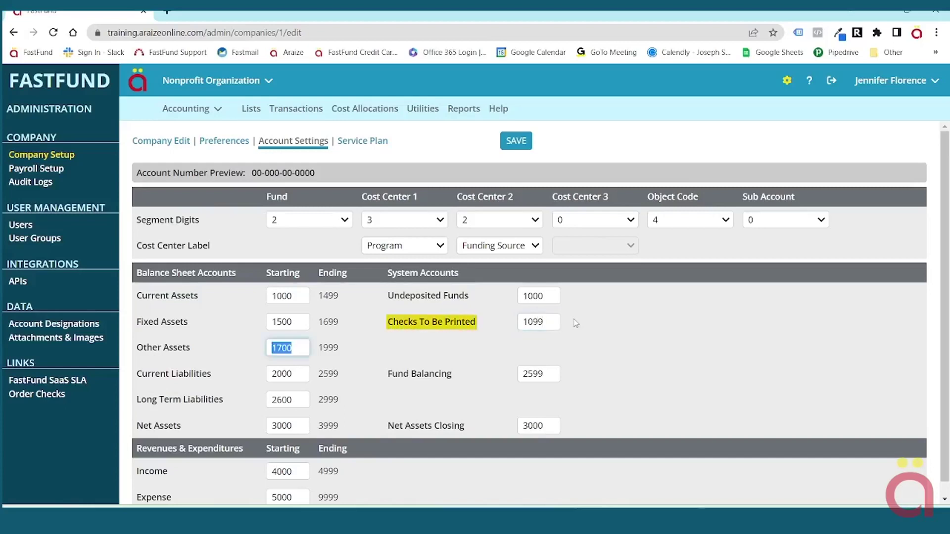
{"action": "key", "text": "Tab"}
{"action": "left_click", "coordinate": [592, 355]}
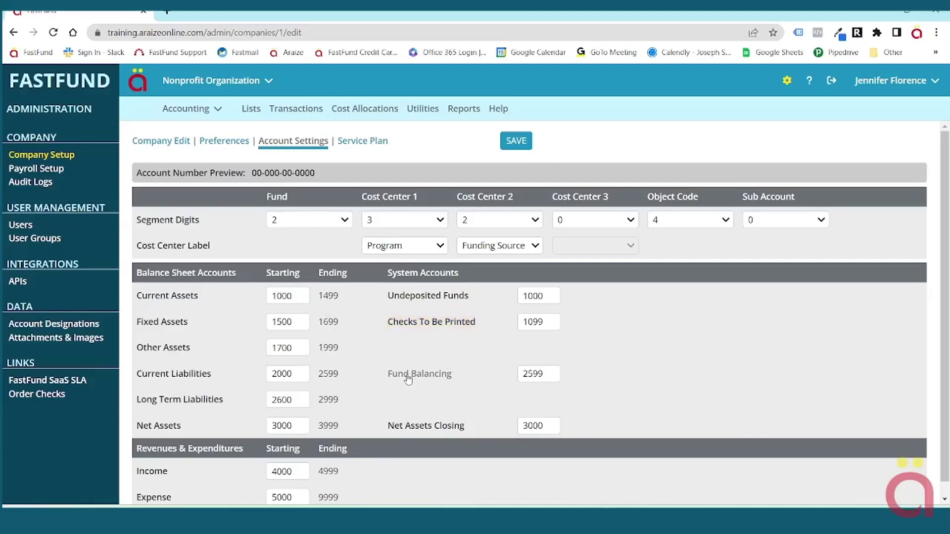
{"action": "left_click_drag", "start_coordinate": [404, 378], "coordinate": [454, 376]}
{"action": "left_click_drag", "start_coordinate": [387, 426], "coordinate": [465, 429]}
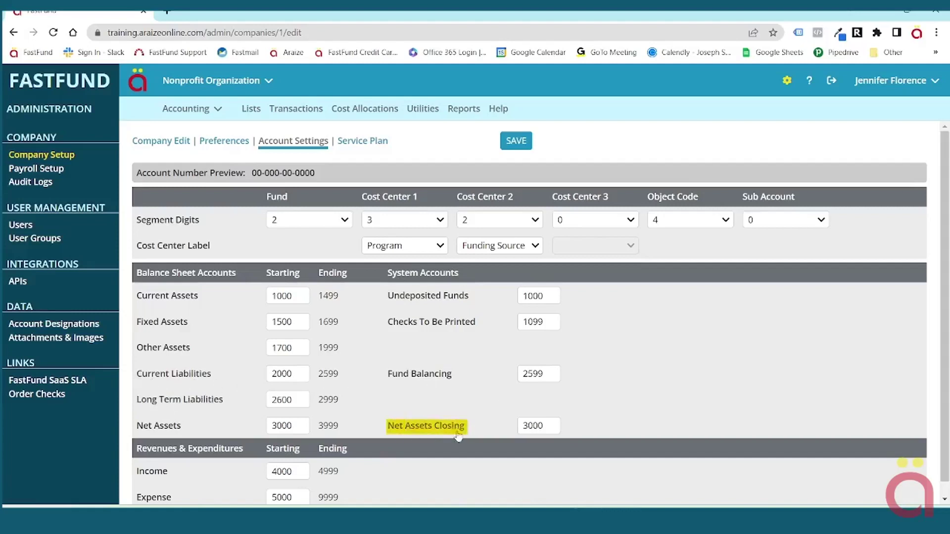